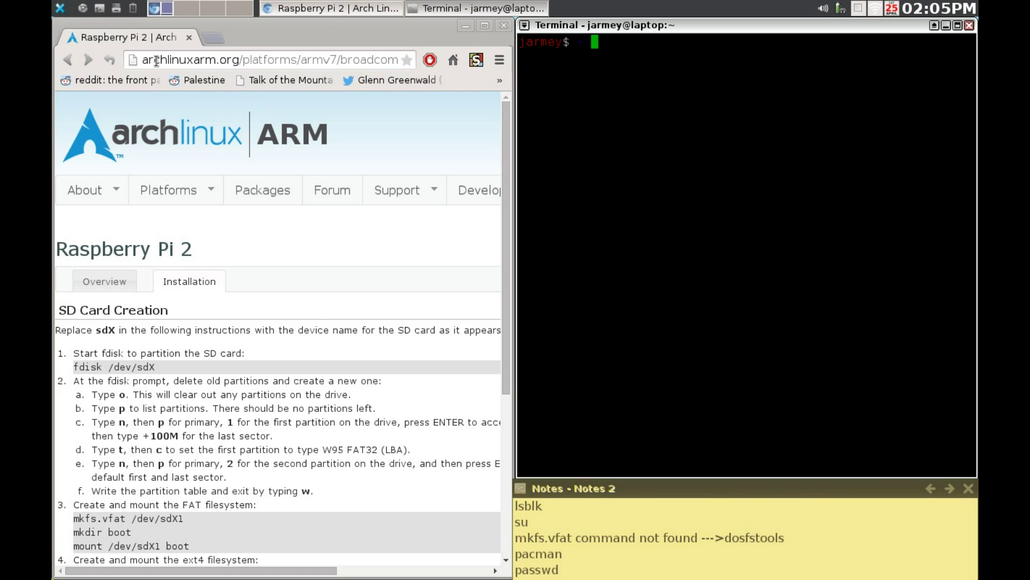
Run lsblk in the terminal to list the block devices.
left_click_drag(143, 61, 240, 62)
left_click(364, 238)
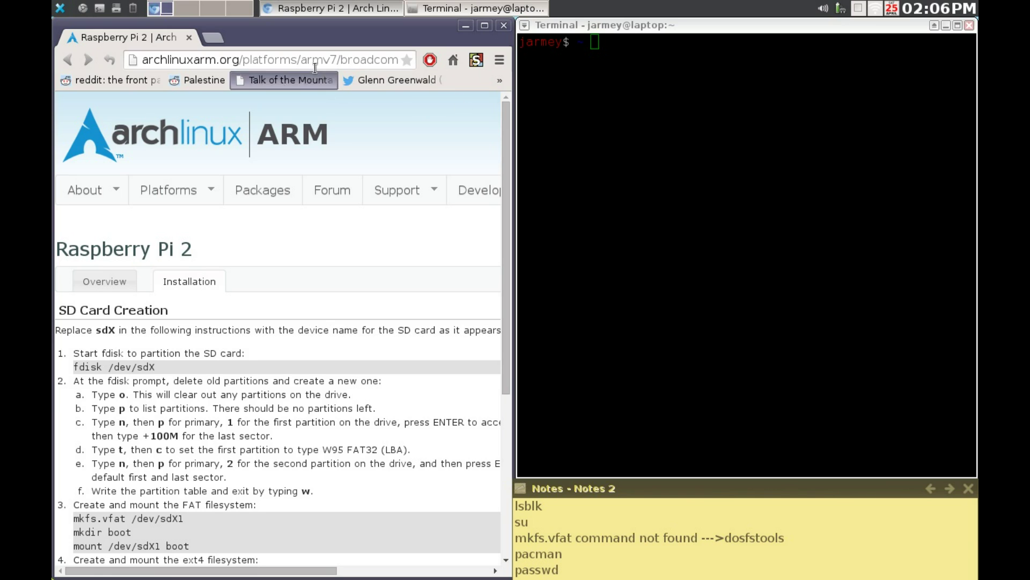
left_click(622, 49)
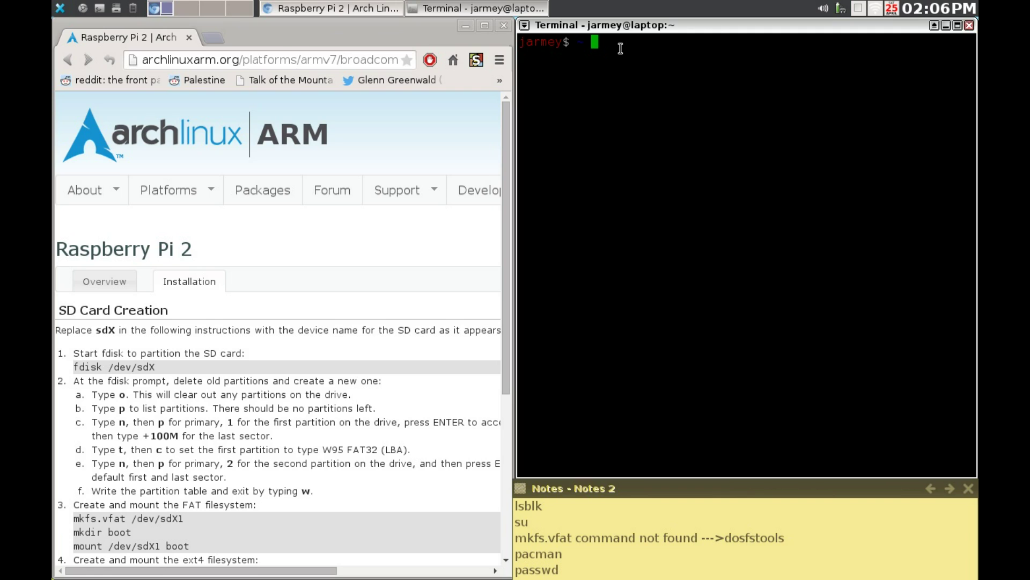
type("lsblk")
key("Return")
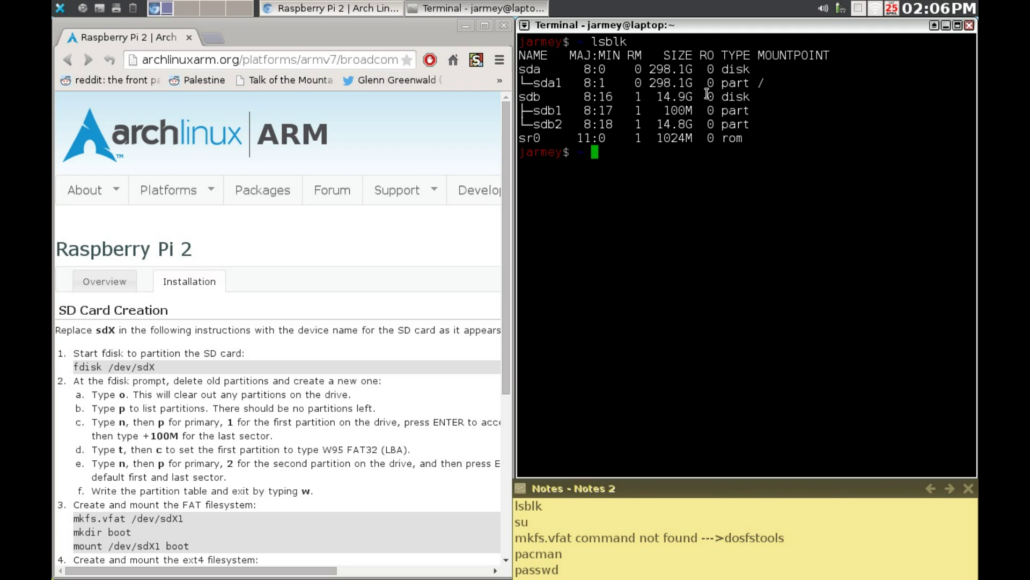
Rerun lsblk with the SD card removed, then again after reinserting it.
key("Up")
key("Return")
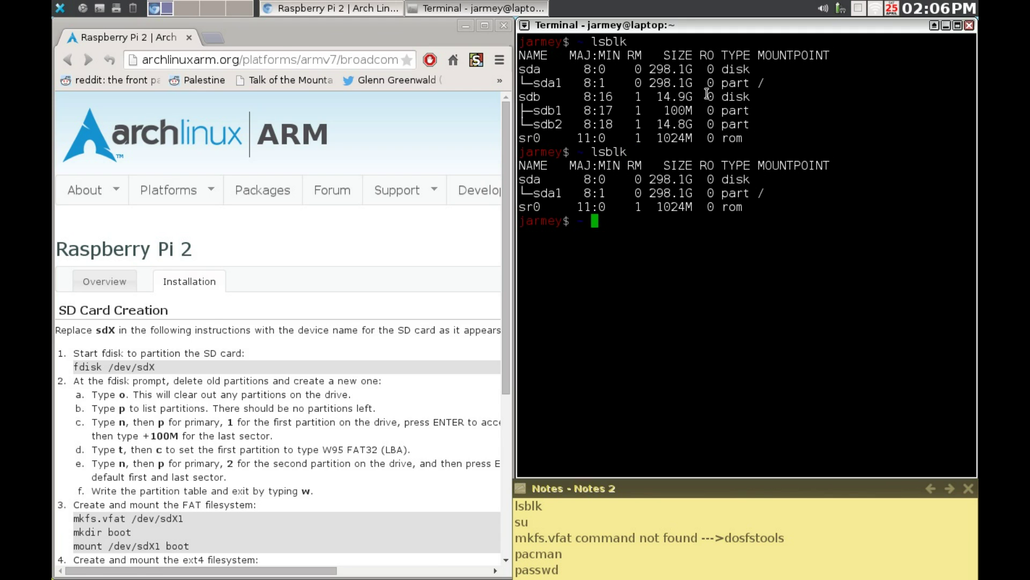
key("Up")
key("Return")
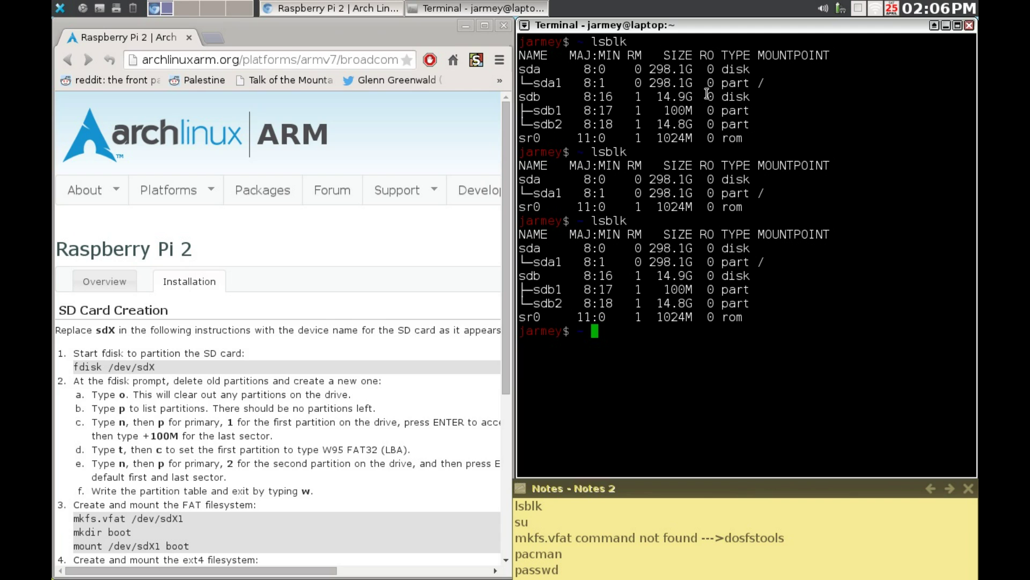
Highlight the sdb device and its 14.9G size in the lsblk listing.
double_click(530, 275)
left_click(672, 274)
left_click_drag(649, 276, 707, 276)
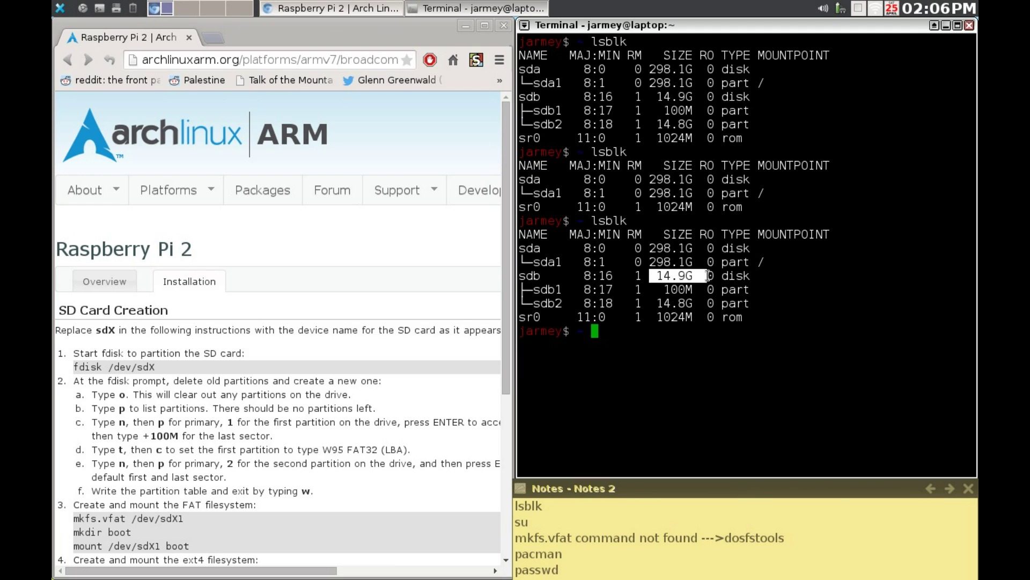
left_click(644, 320)
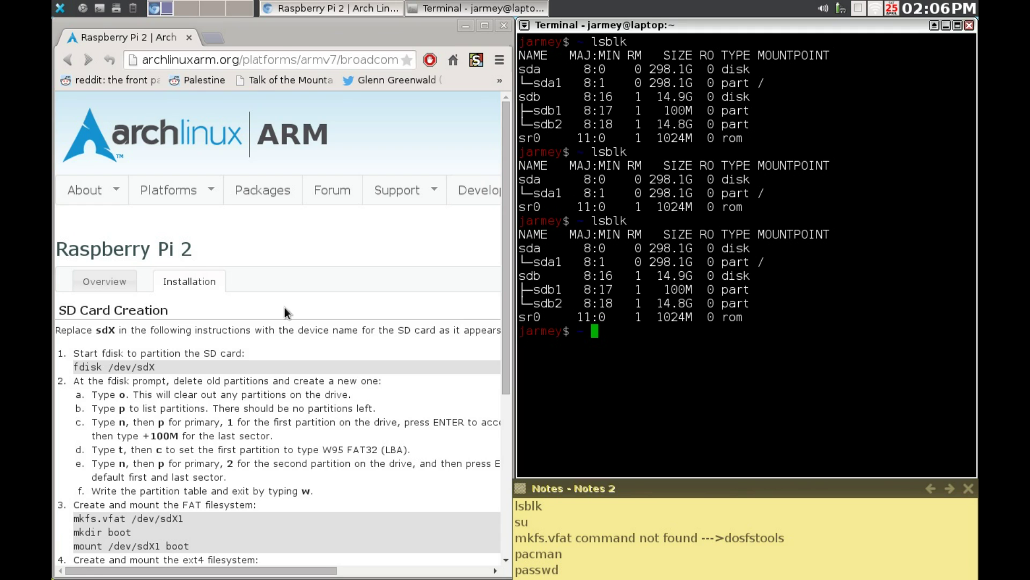
Highlight the guide's 'Start fdisk to partition the SD card' step and clear the recalled command.
left_click(62, 357)
left_click_drag(63, 356, 242, 355)
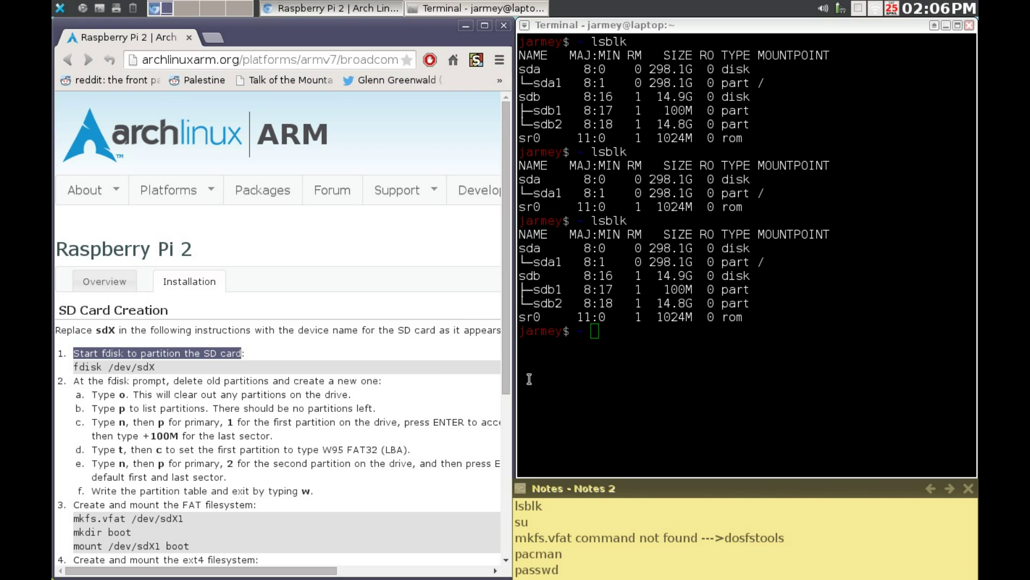
double_click(600, 331)
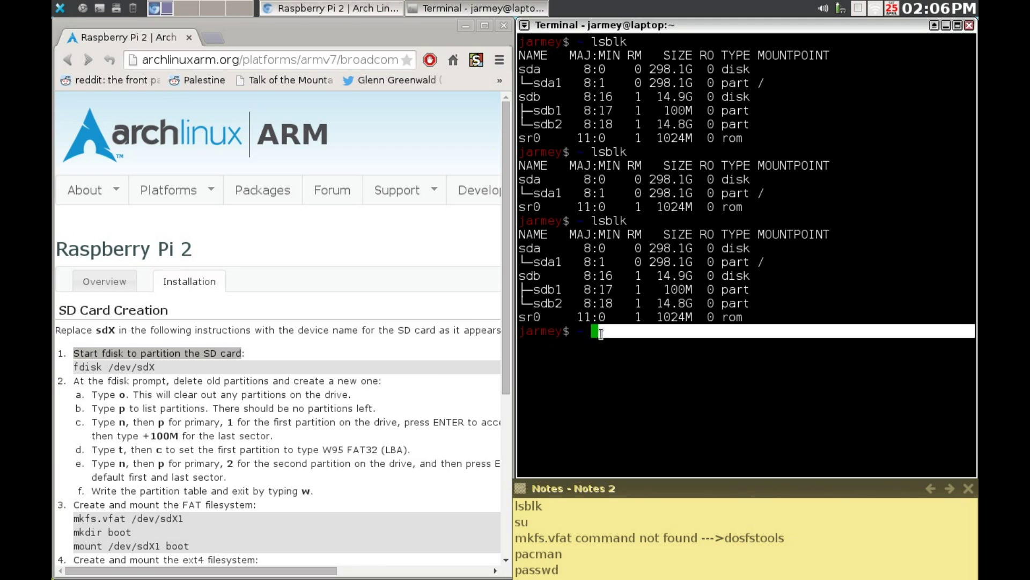
key("Up")
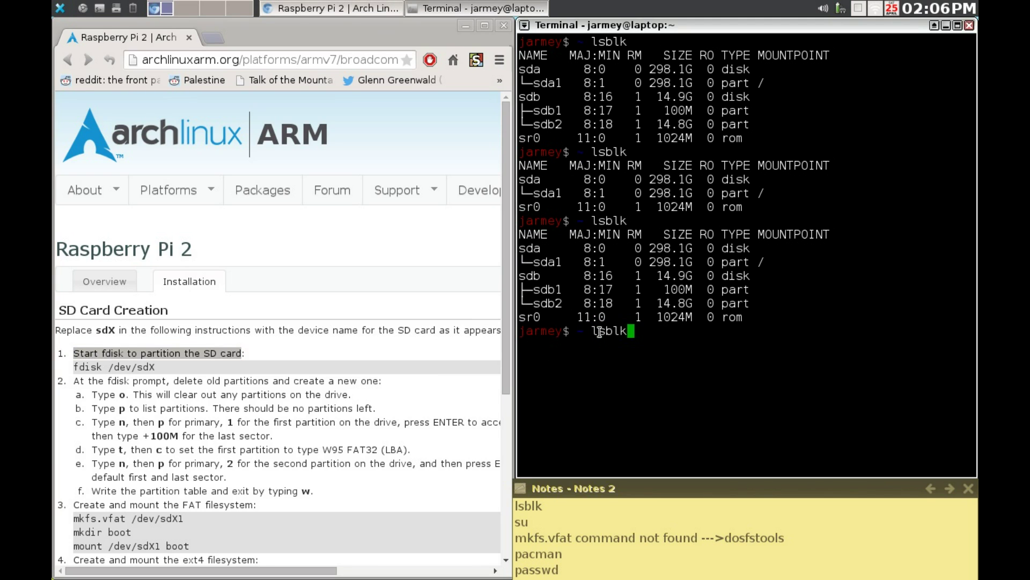
key("BackSpace")
key("BackSpace")
key("BackSpace")
key("BackSpace")
key("BackSpace")
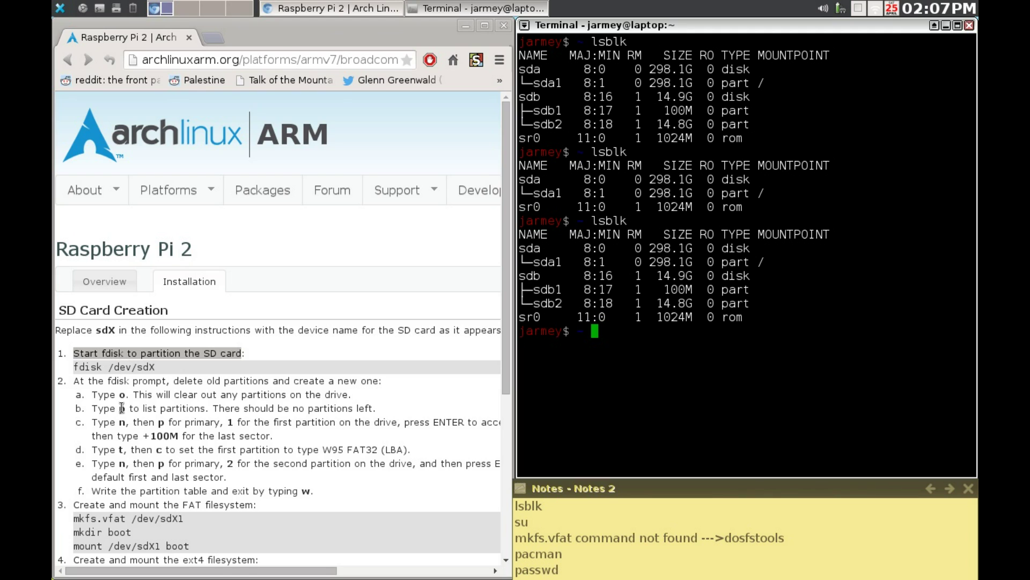
type("sudo ")
type("gparted")
Launch GParted with sudo and switch to the 14.84 GiB /dev/sdb card.
key("Return")
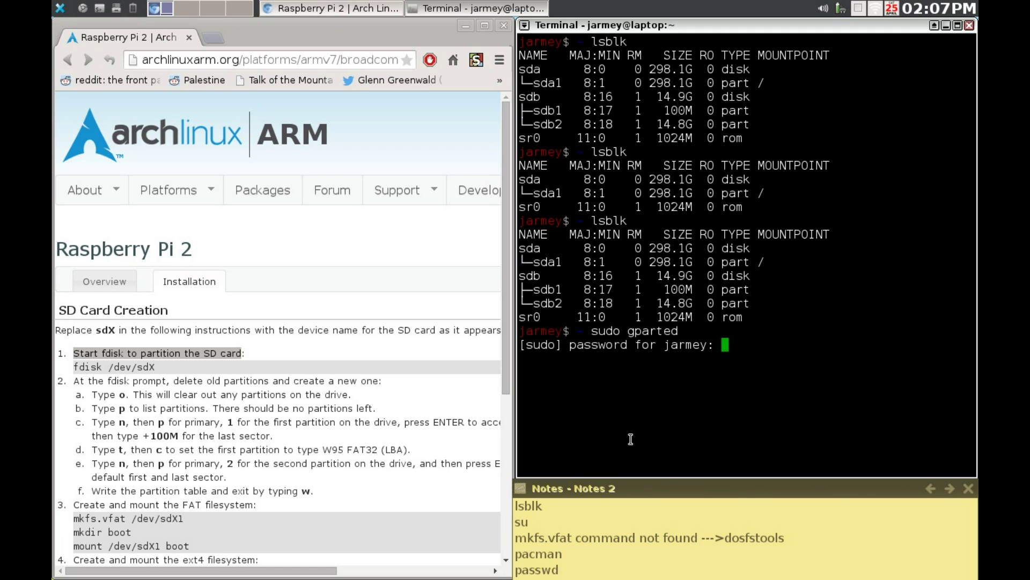
key("Return")
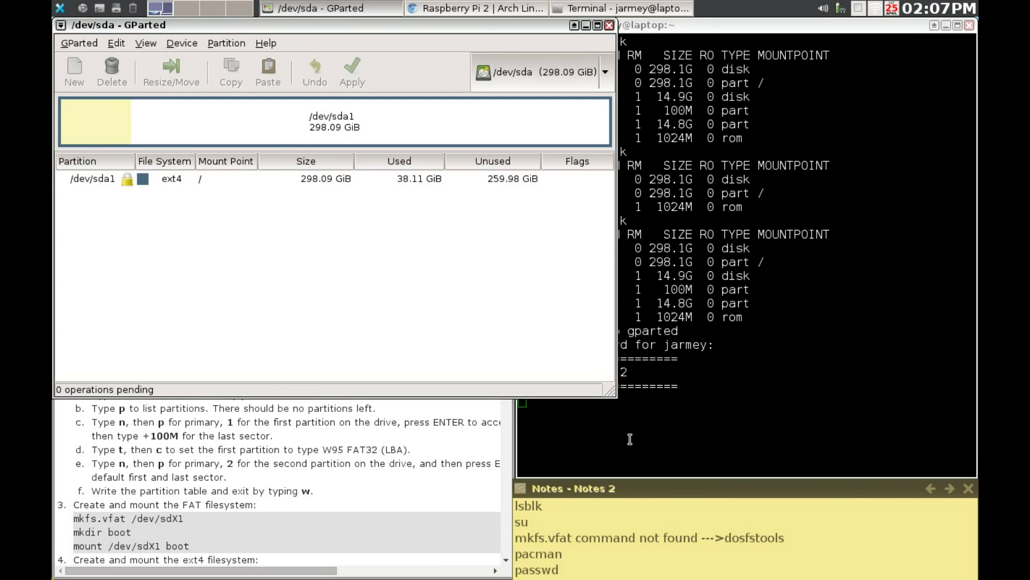
left_click(606, 73)
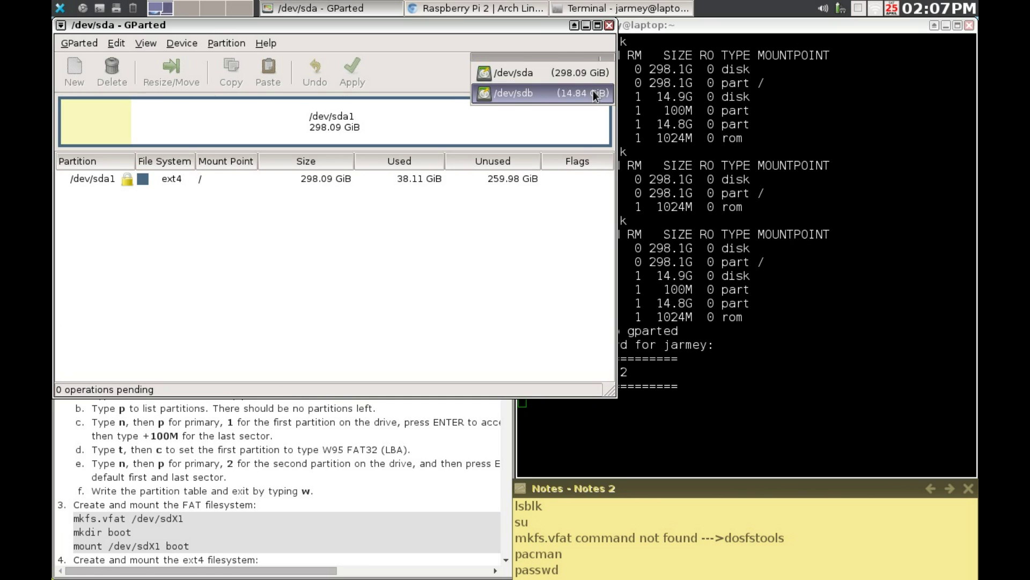
left_click(513, 95)
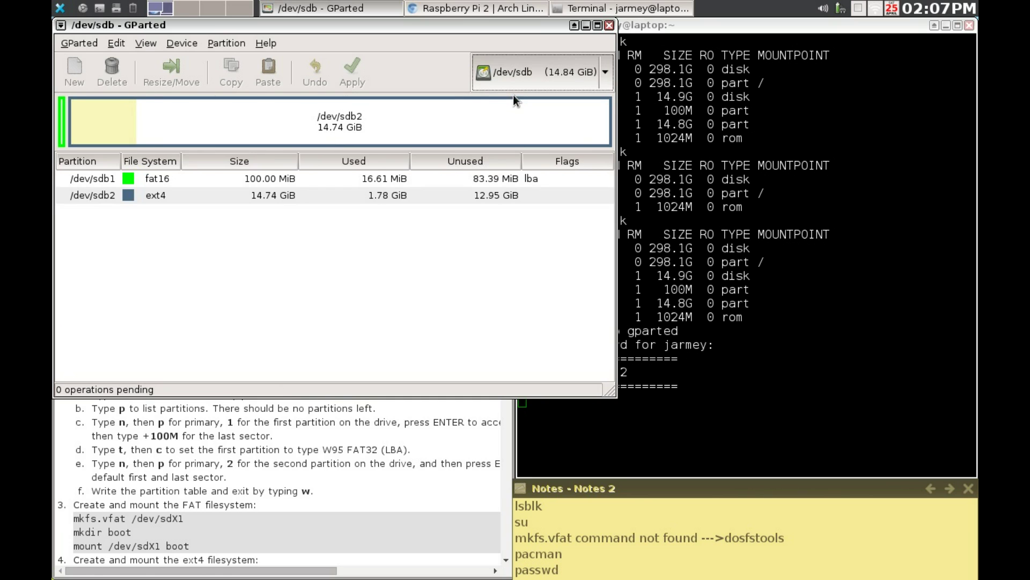
Delete partitions sdb2 and sdb1, then apply and confirm the deletions.
left_click(159, 136)
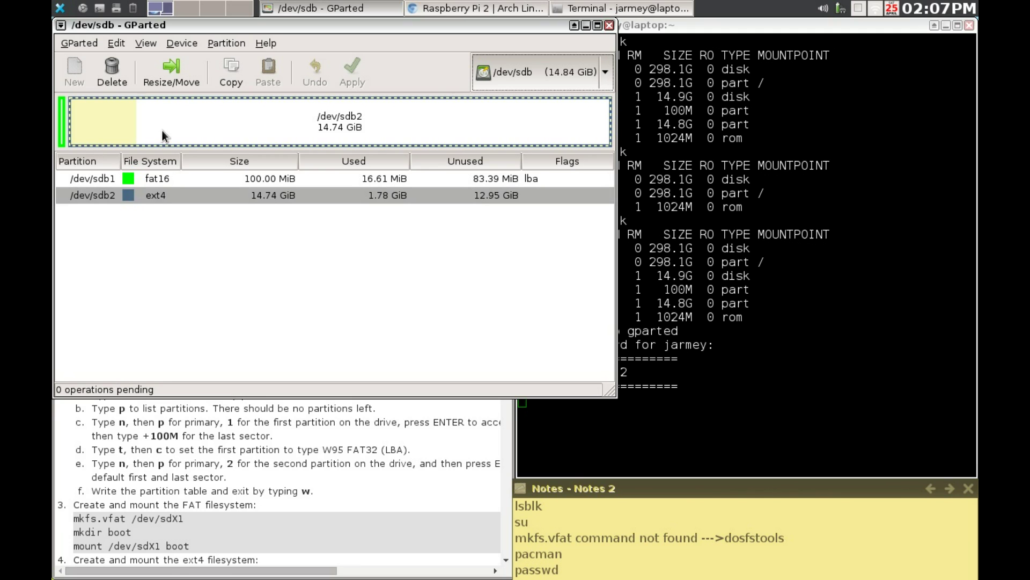
left_click(101, 84)
left_click(63, 131)
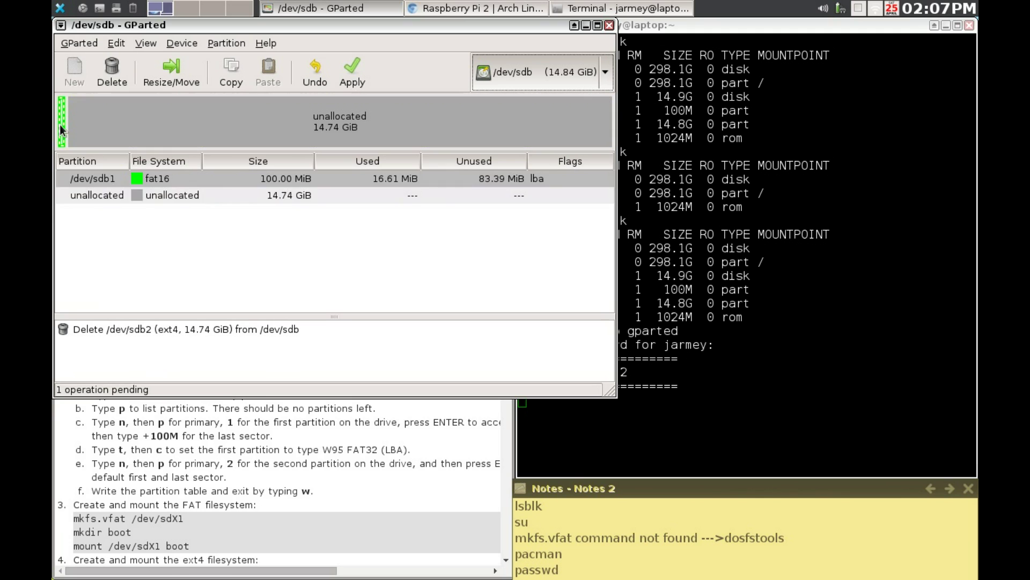
left_click(113, 72)
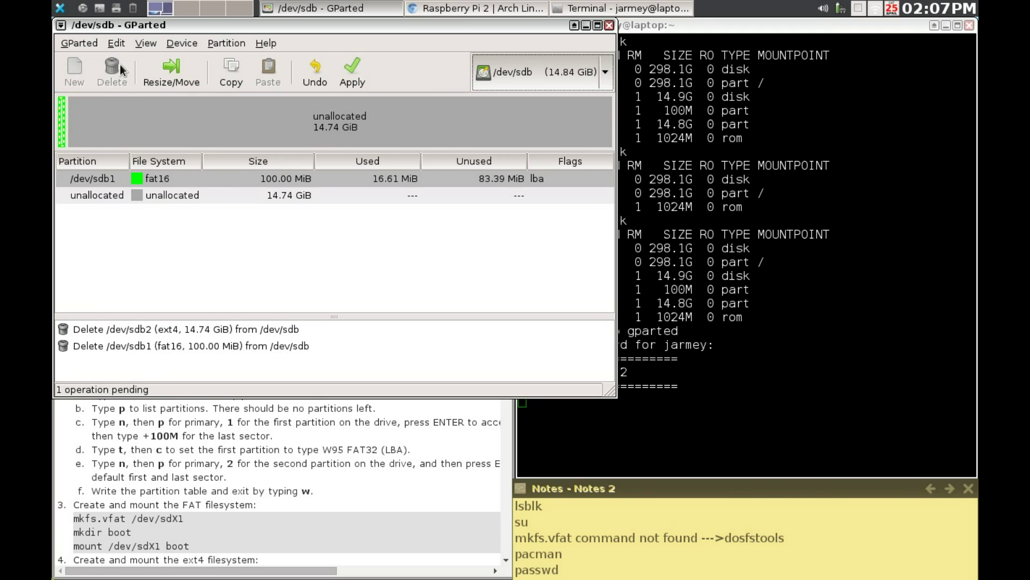
left_click(345, 67)
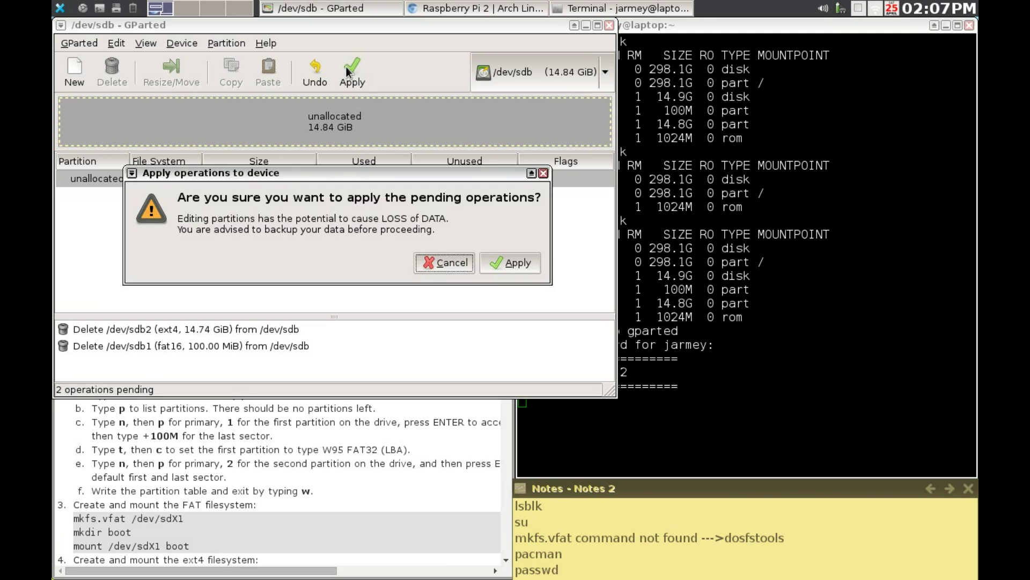
left_click(518, 265)
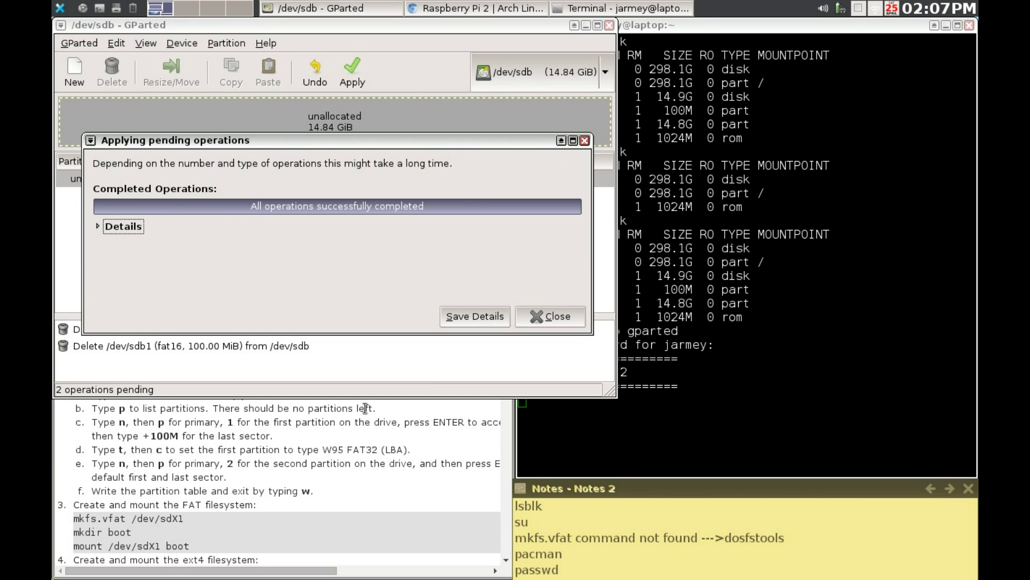
left_click(560, 320)
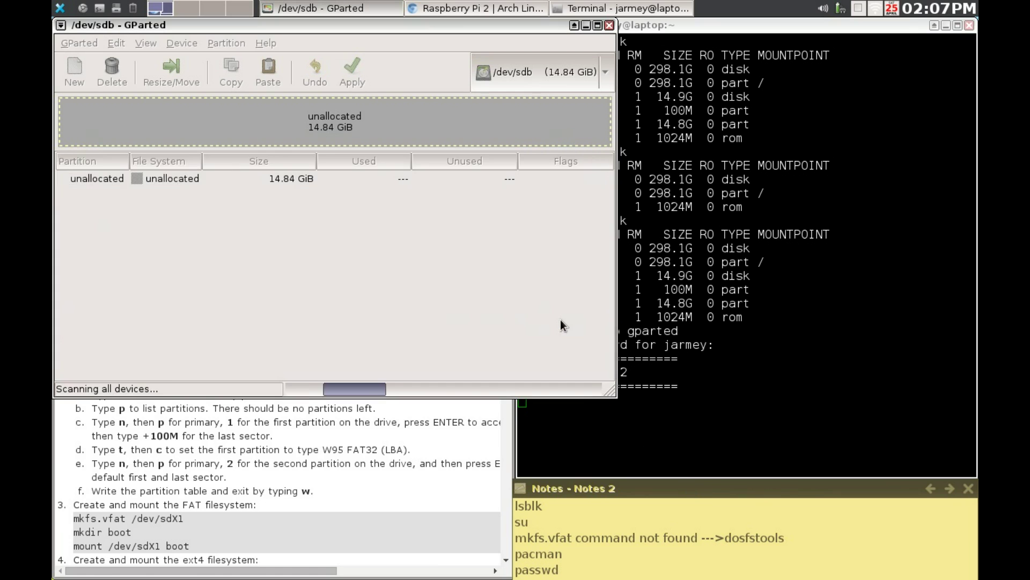
Add a new 100 MiB fat32 partition.
left_click(83, 71)
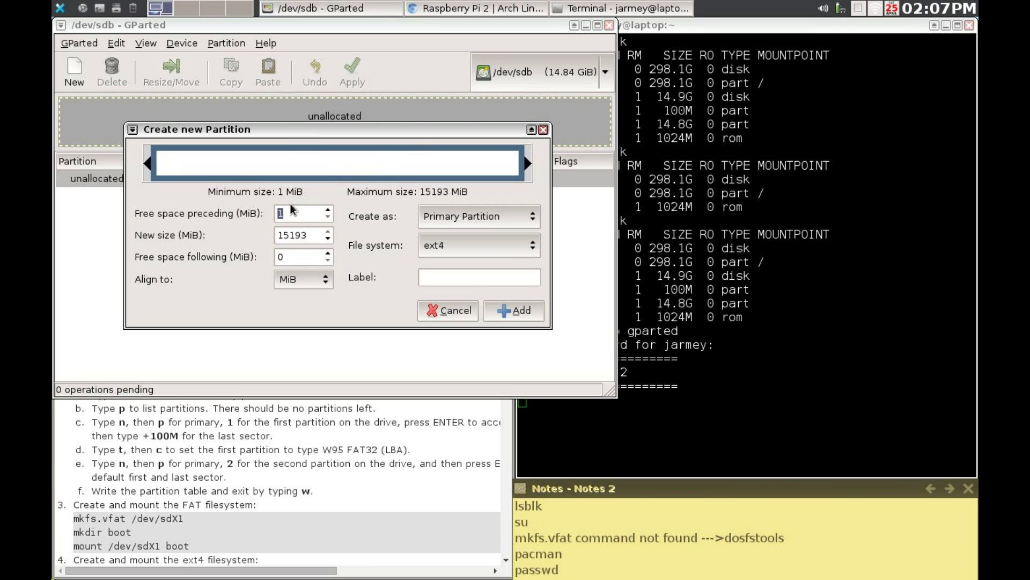
double_click(318, 233)
type("100")
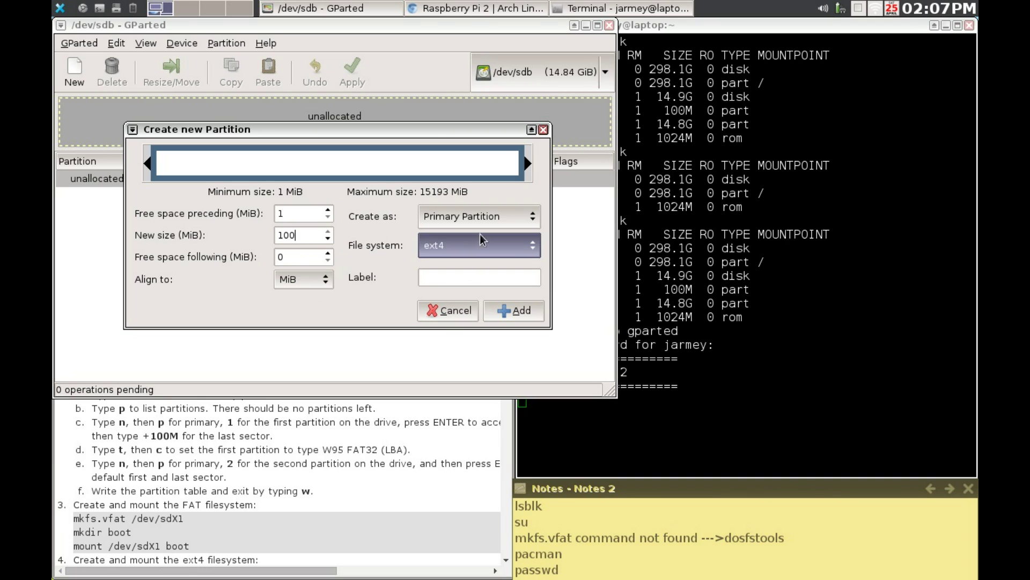
left_click(512, 250)
left_click(472, 290)
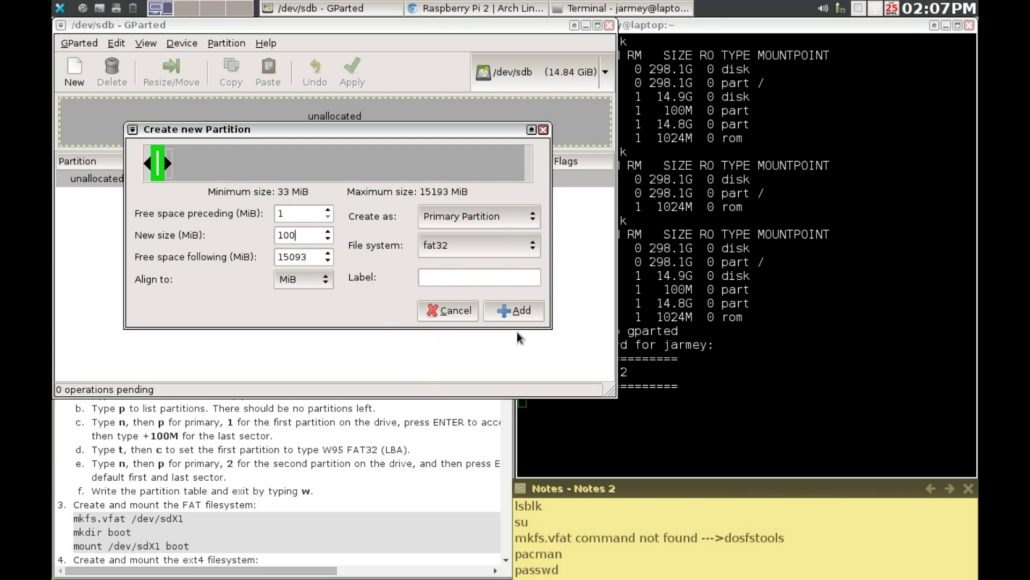
left_click(513, 314)
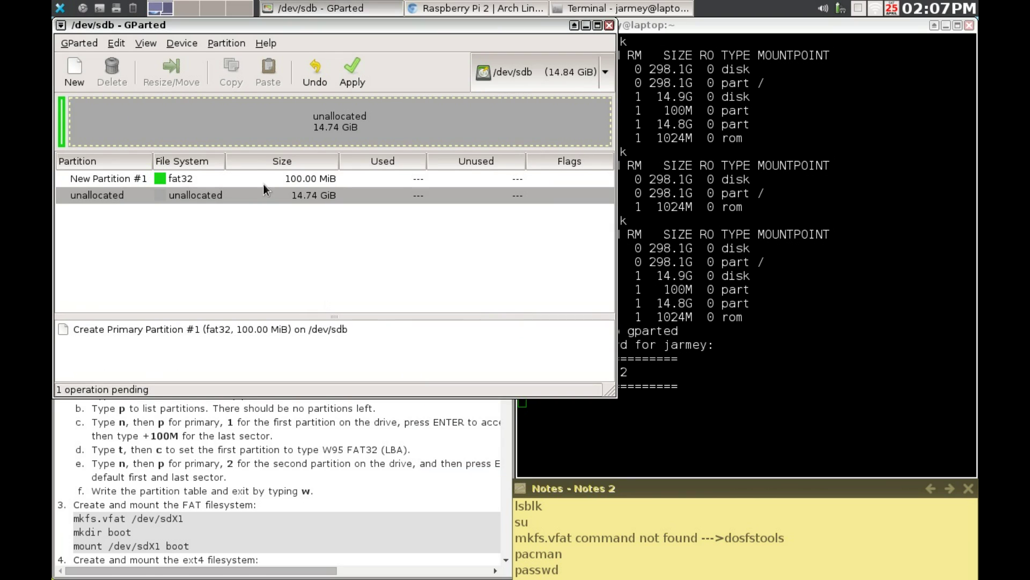
Add an ext4 partition using the remaining space and apply both operations.
left_click(88, 65)
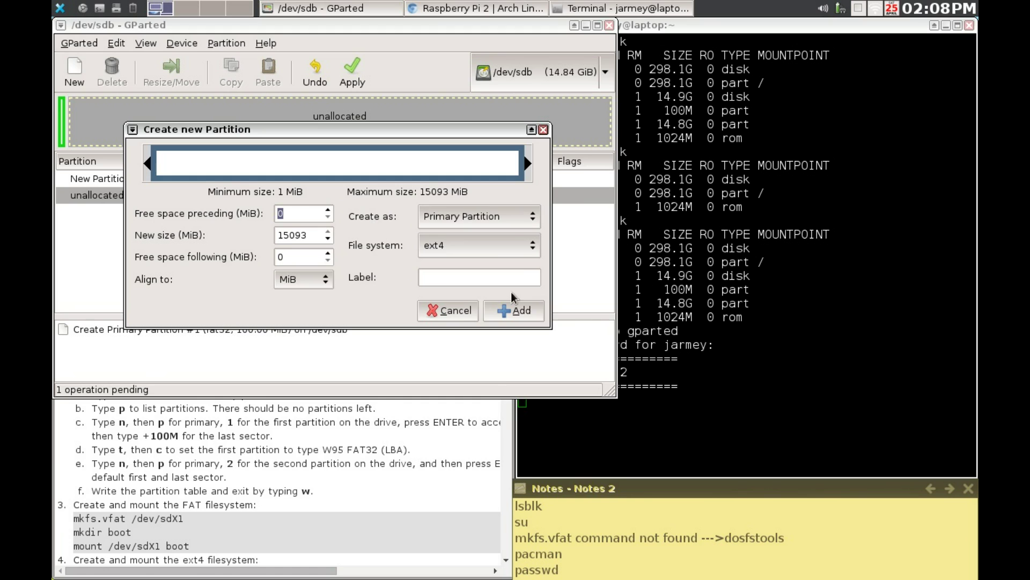
left_click(522, 314)
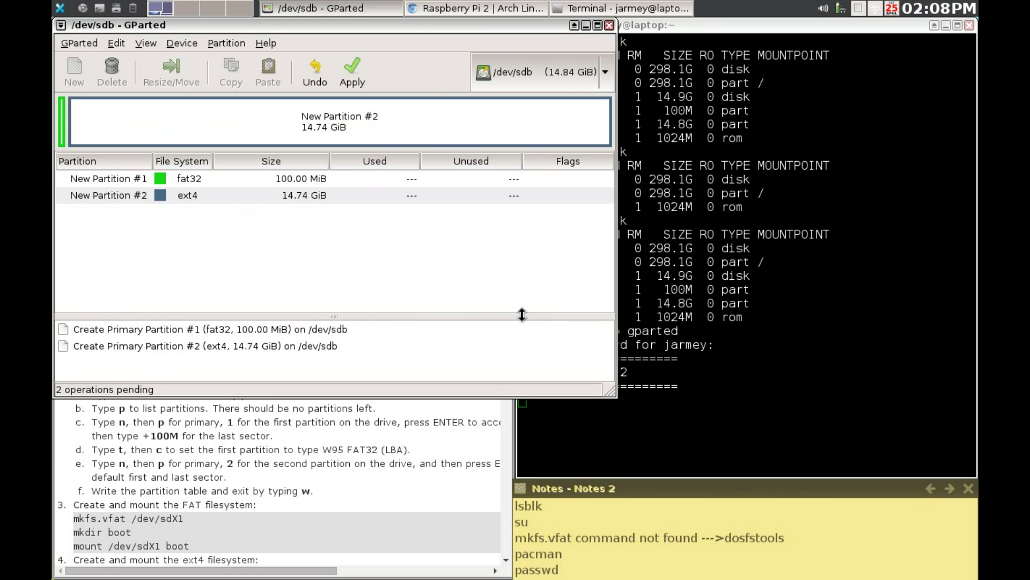
left_click(350, 69)
left_click(497, 263)
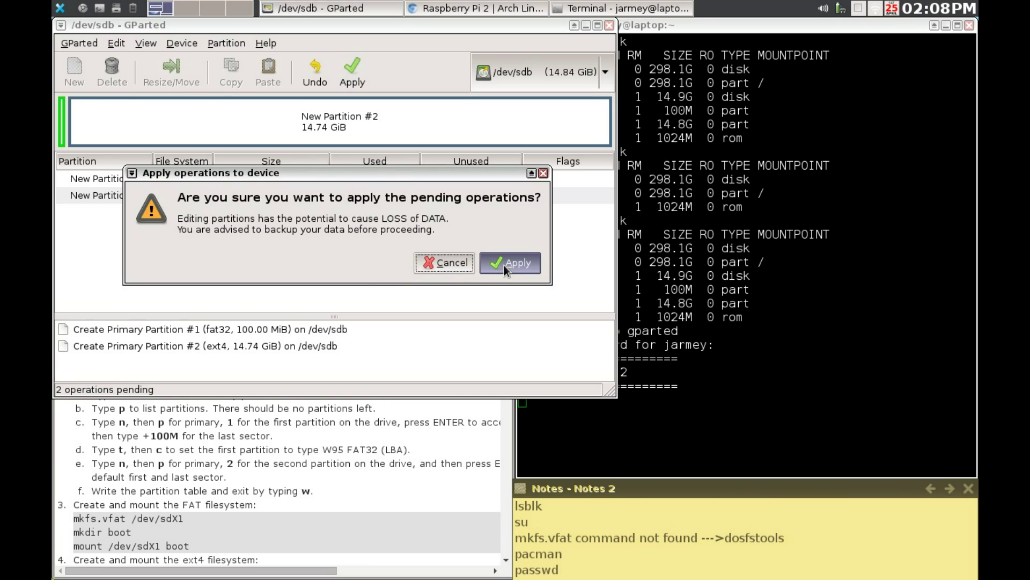
Confirm writing the partitions, close the progress report, and exit GParted.
left_click(505, 265)
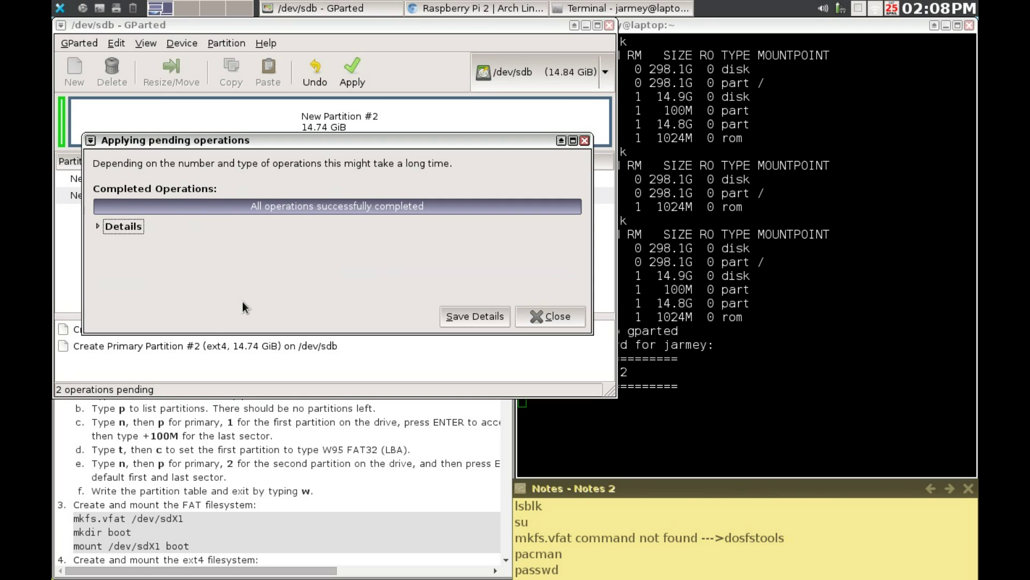
left_click(554, 315)
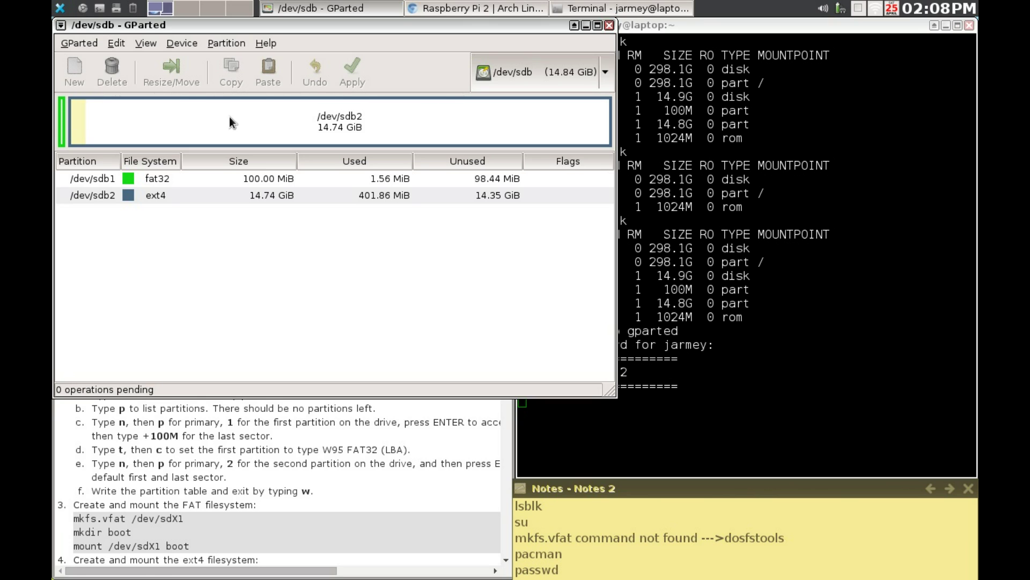
left_click(609, 27)
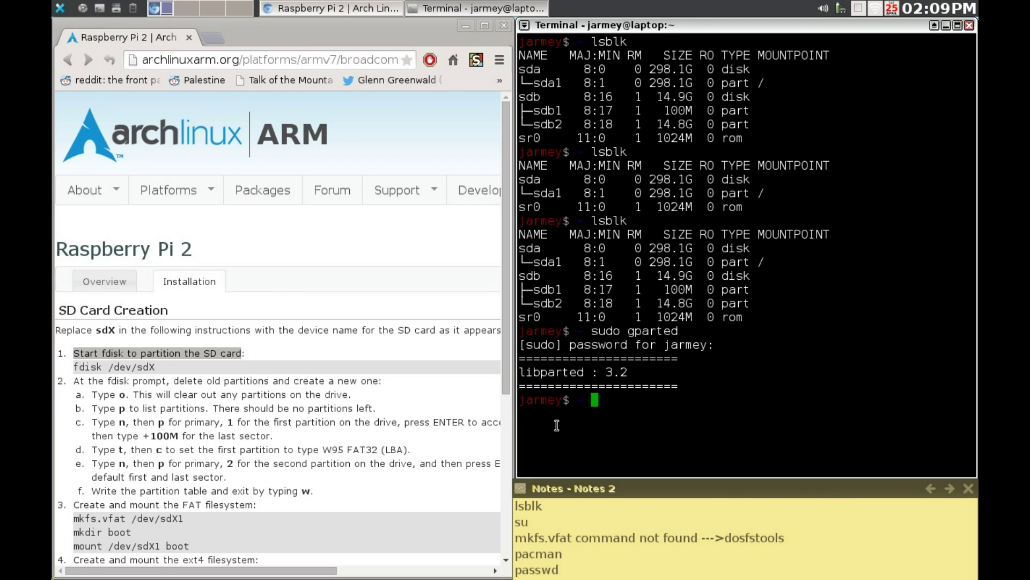
Copy the 'mkfs.vfat /dev/sdX1' line from the install guide for pasting into the terminal.
left_click(142, 486)
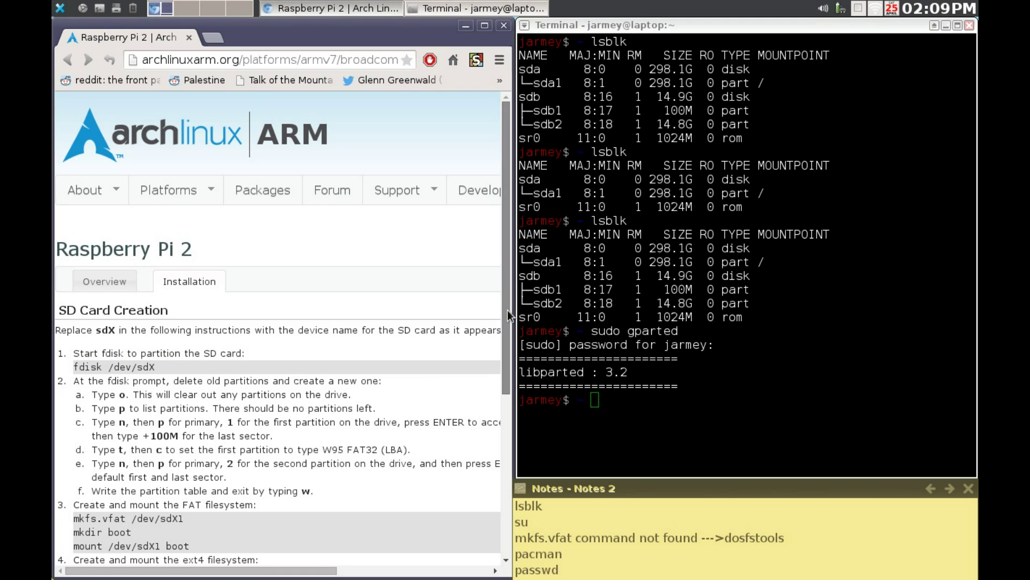
left_click_drag(509, 315, 507, 485)
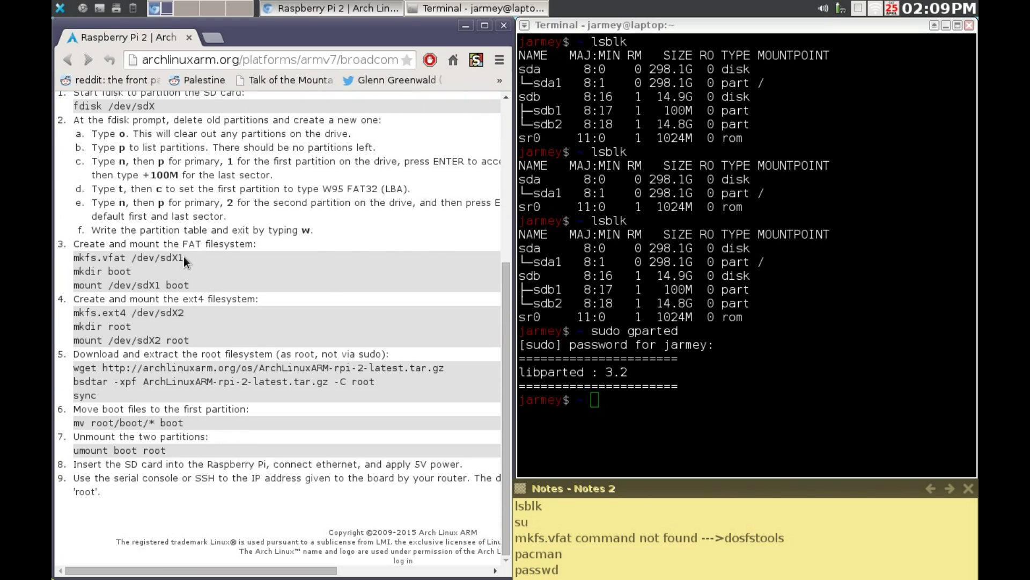
left_click_drag(184, 257, 77, 264)
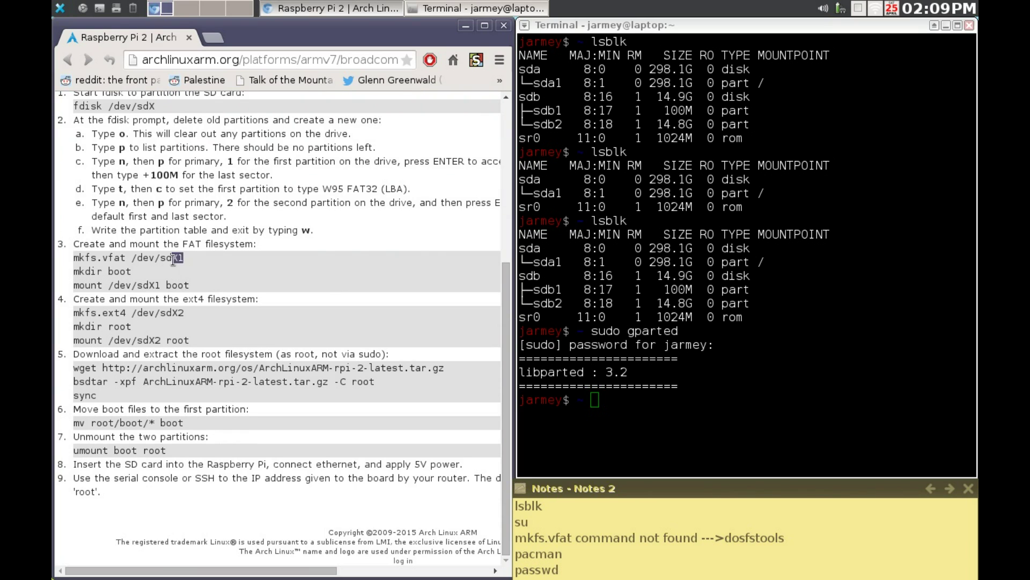
left_click(75, 262)
left_click_drag(74, 261, 187, 263)
right_click(165, 261)
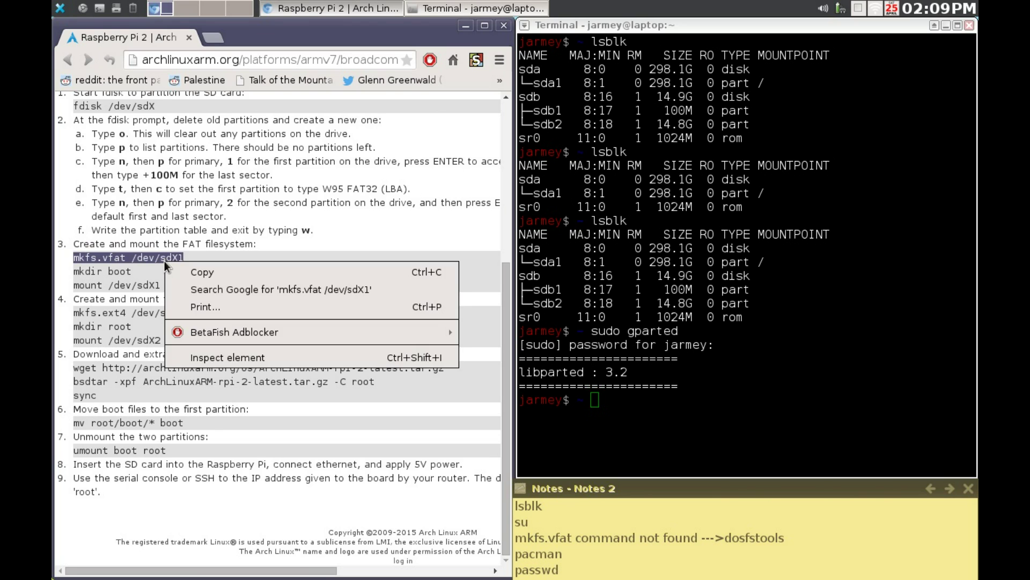
left_click(175, 269)
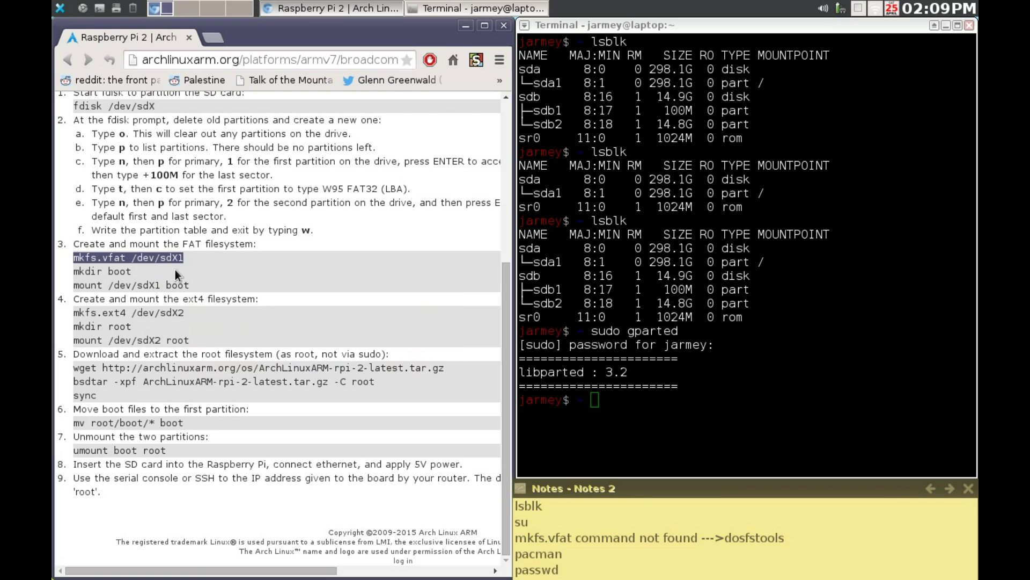
left_click(596, 409)
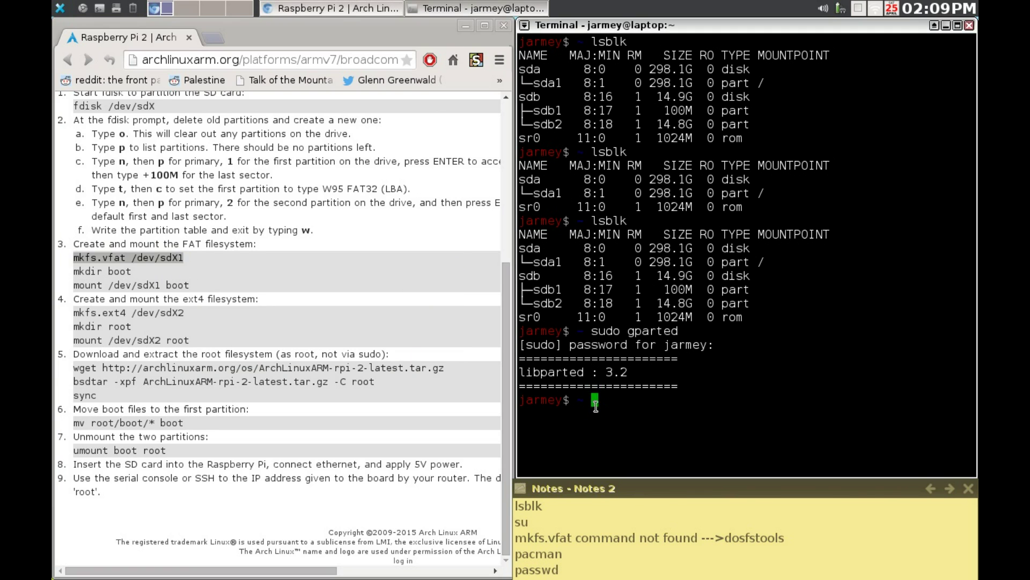
right_click(596, 412)
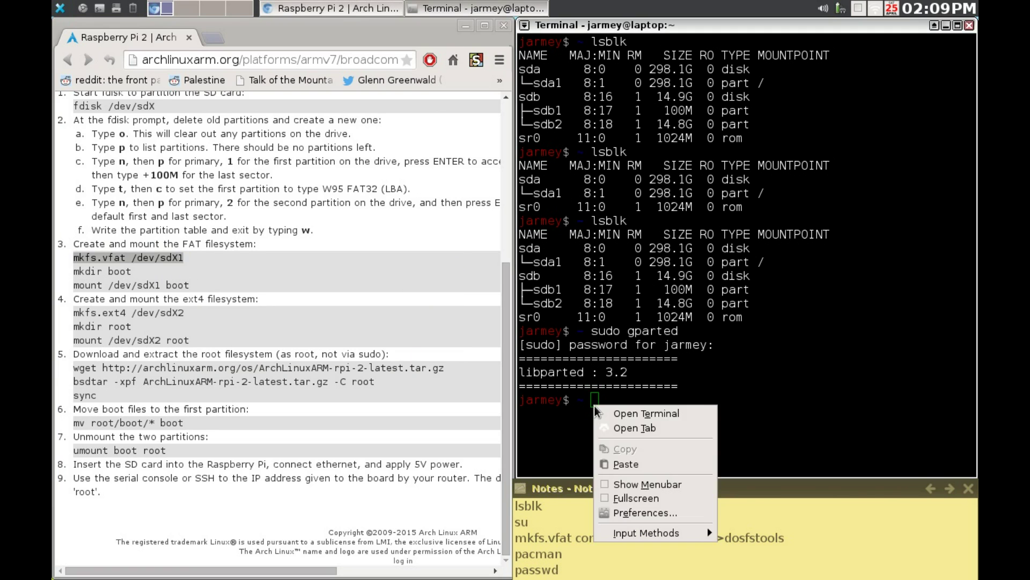
Paste and run mkfs.vfat on /dev/sdb1 as the normal user.
left_click(629, 462)
key("BackSpace")
type("b1")
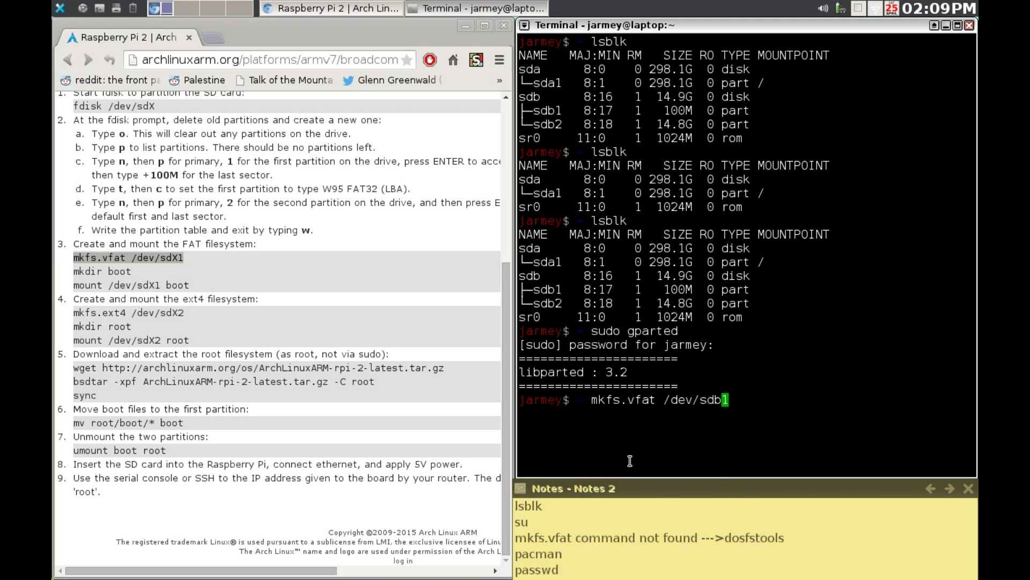
key("Return")
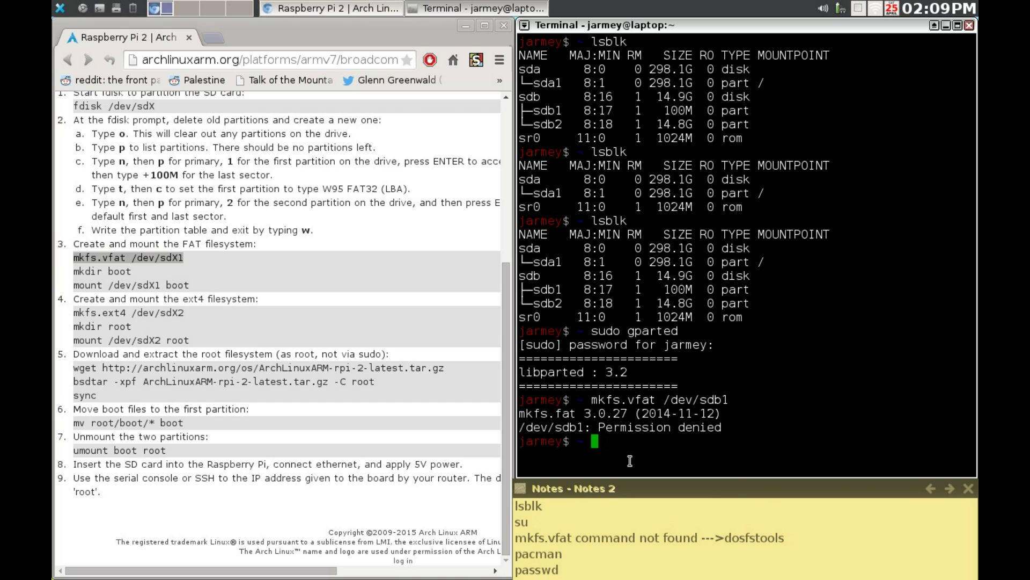
type("su")
Become root with su and re-enter the mkfs.vfat /dev/sdb1 command.
key("Return")
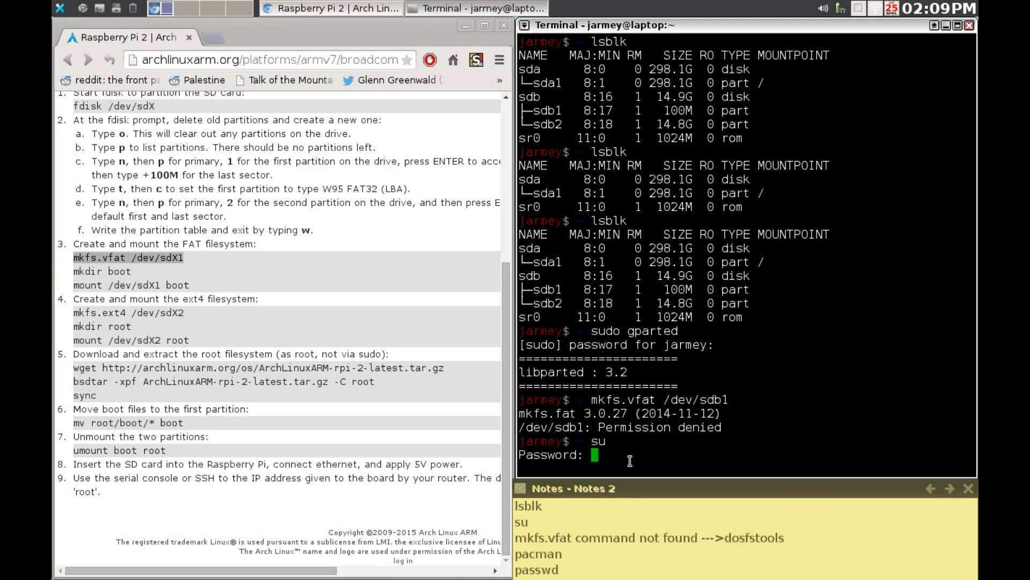
key("Return")
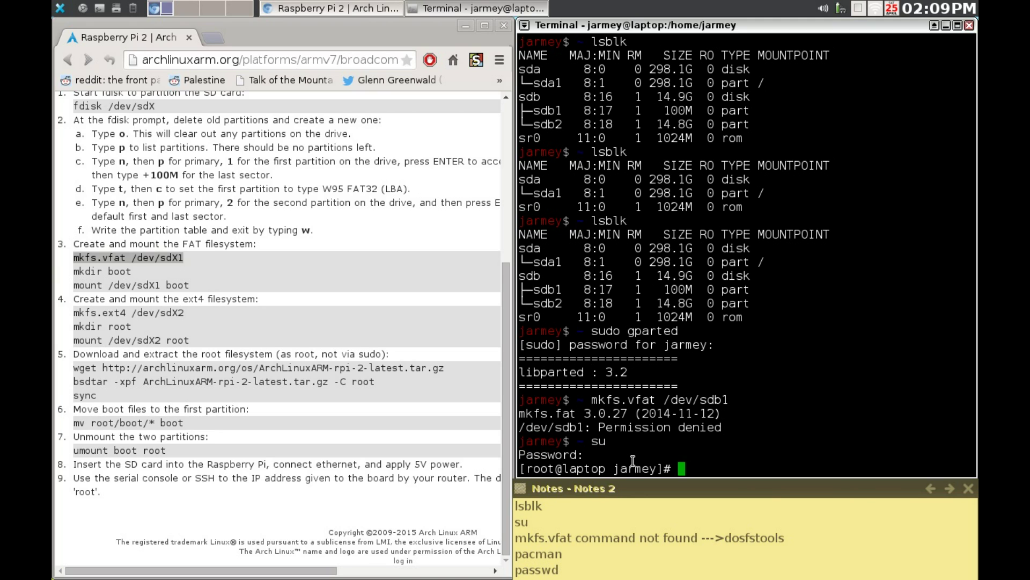
right_click(682, 465)
left_click(720, 390)
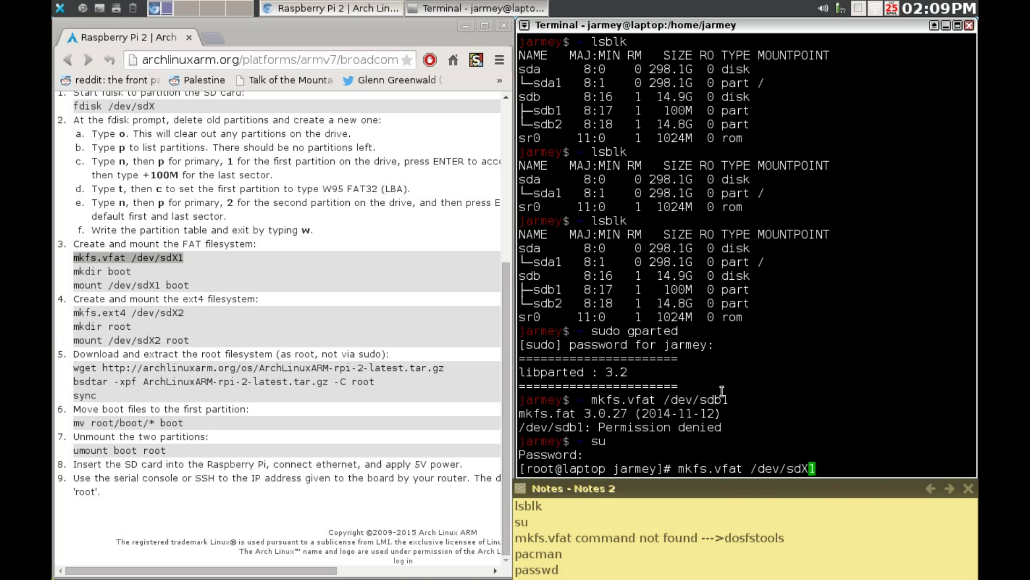
key("BackSpace")
type("b")
Run mkfs.vfat /dev/sdb1, mkdir boot, and mount /dev/sdb1 boot as root.
key("Return")
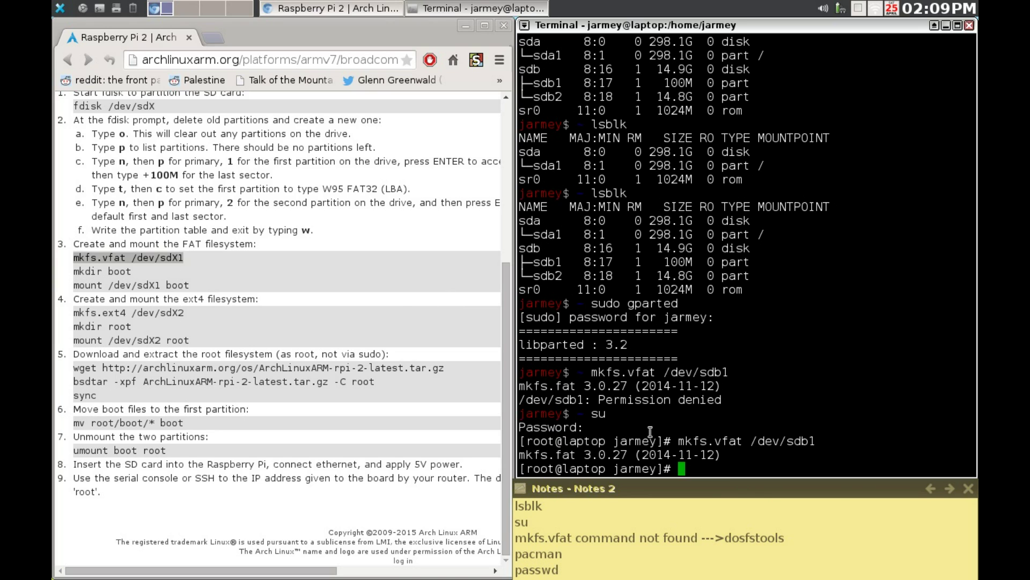
type("m")
type("kdir boot")
key("Return")
type("mount ")
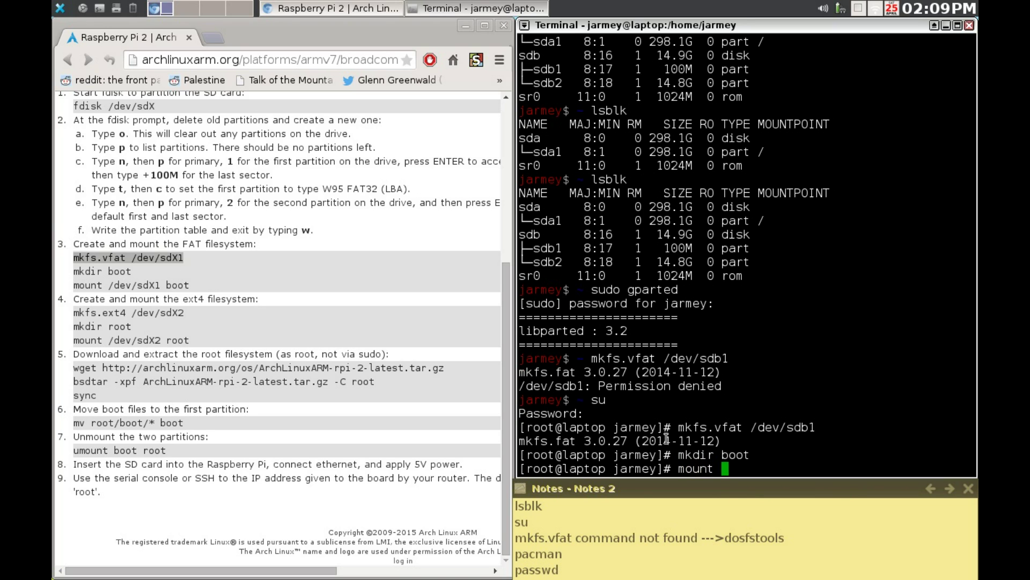
type("/dev/sdb1 ")
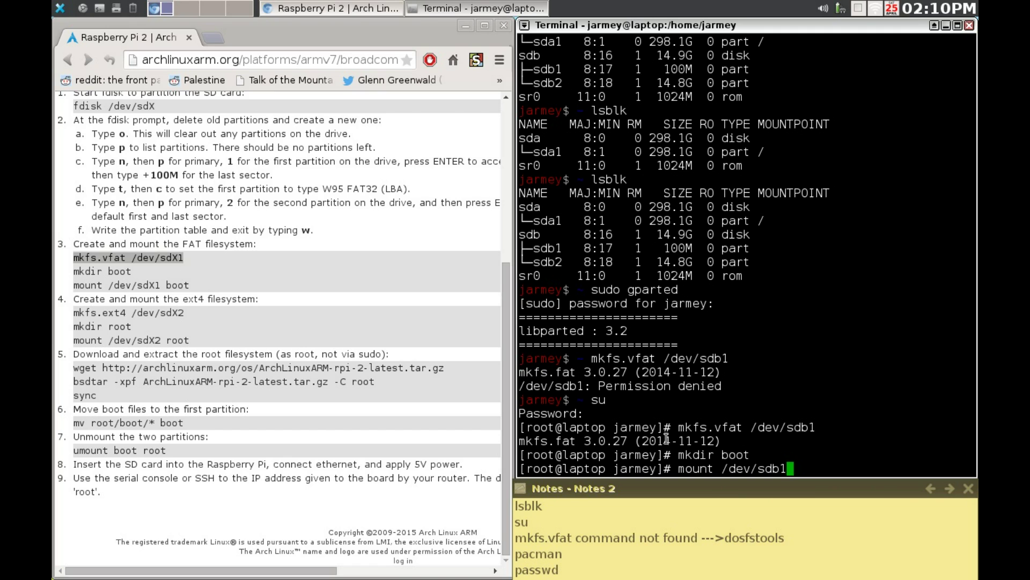
type("boot")
key("Return")
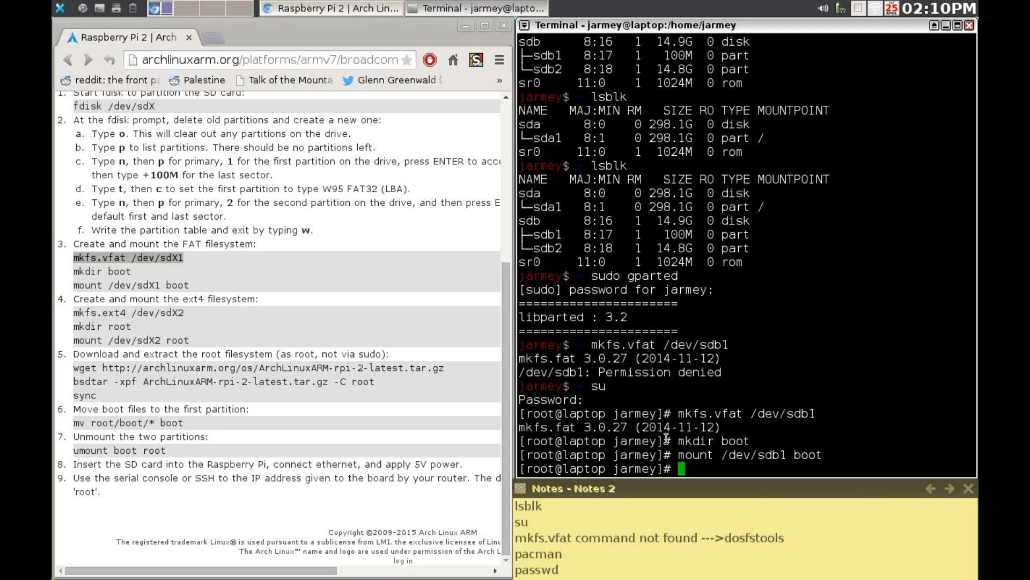
type("m")
type("k")
left_click_drag(678, 413, 815, 413)
left_click(815, 410)
left_click_drag(726, 539, 785, 539)
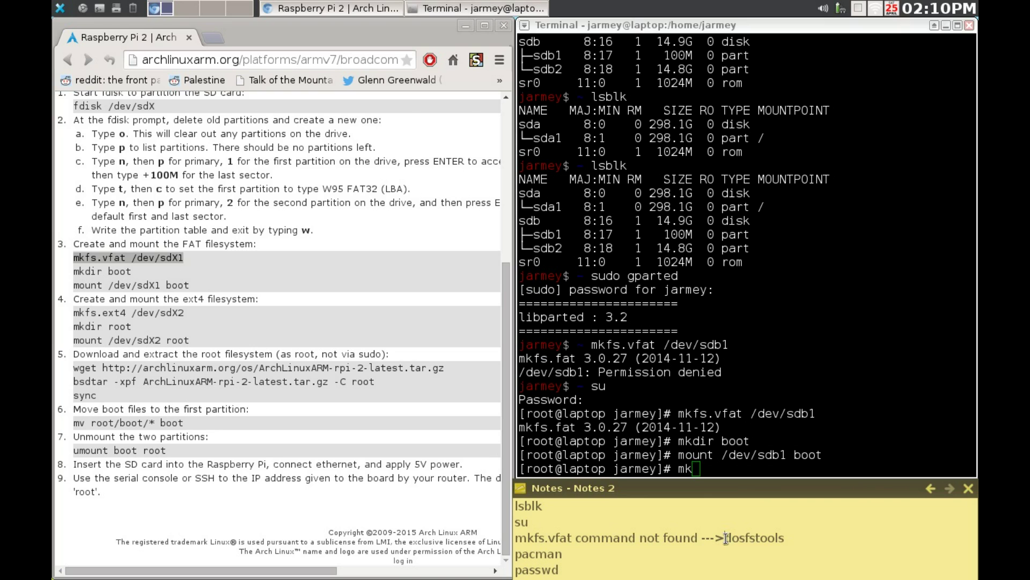
left_click(791, 541)
left_click(699, 467)
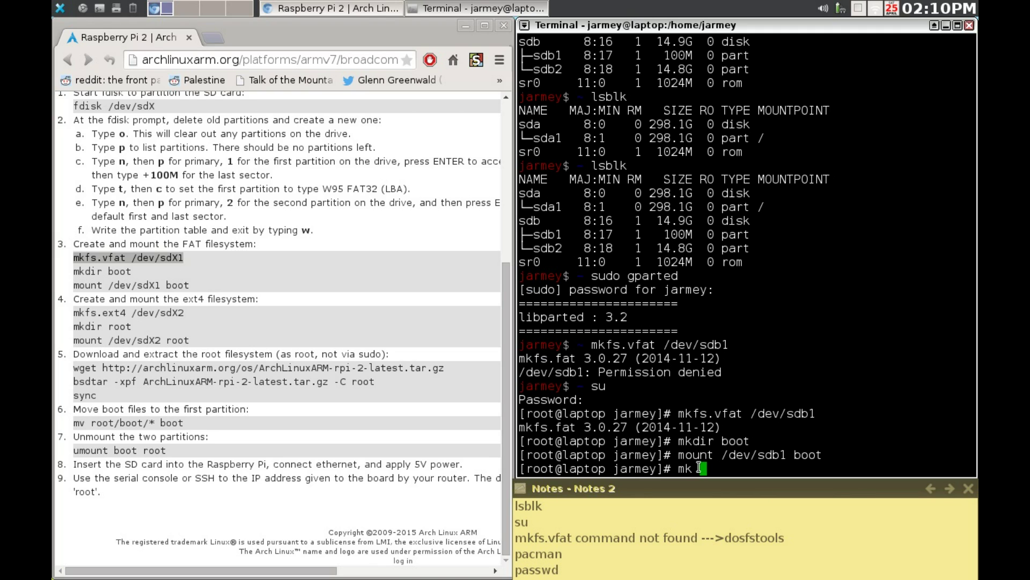
type("s")
type(".ext4")
type(" /dev/sdb2")
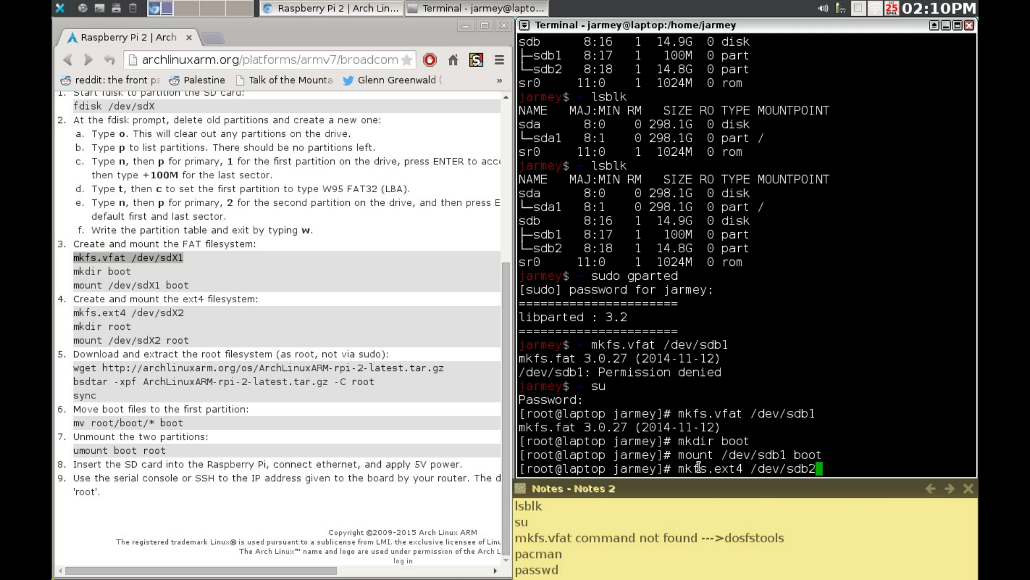
Run mkfs.ext4 /dev/sdb2 and answer y to overwrite the existing filesystem.
key("Return")
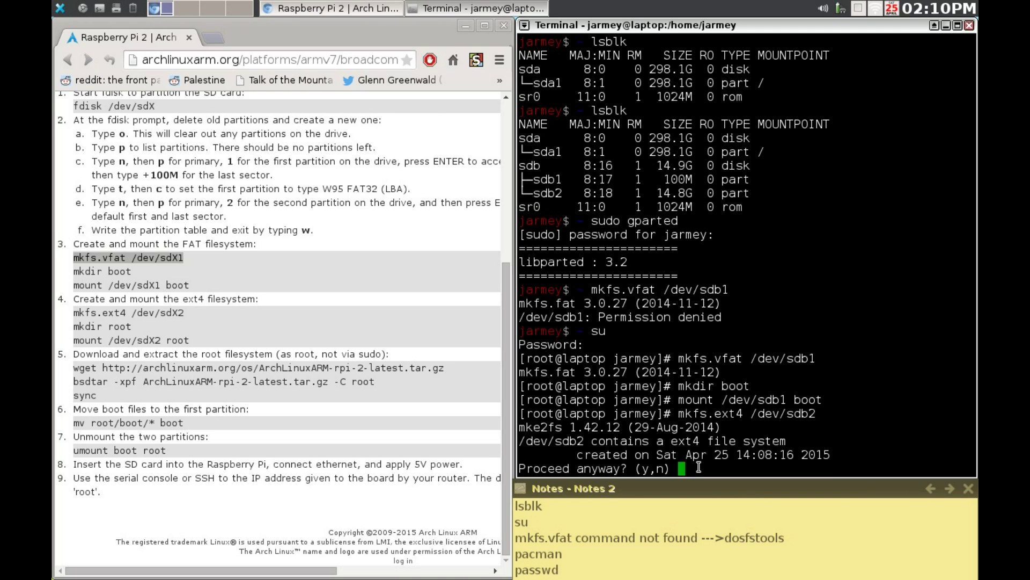
type("y")
key("Return")
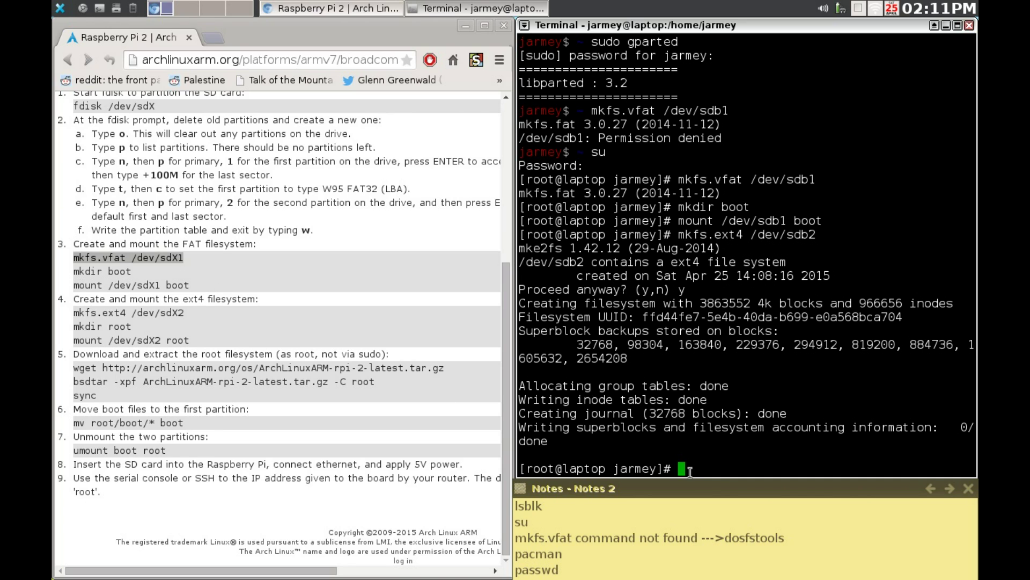
Run mkdir root at the root prompt.
left_click(326, 385)
left_click(682, 467)
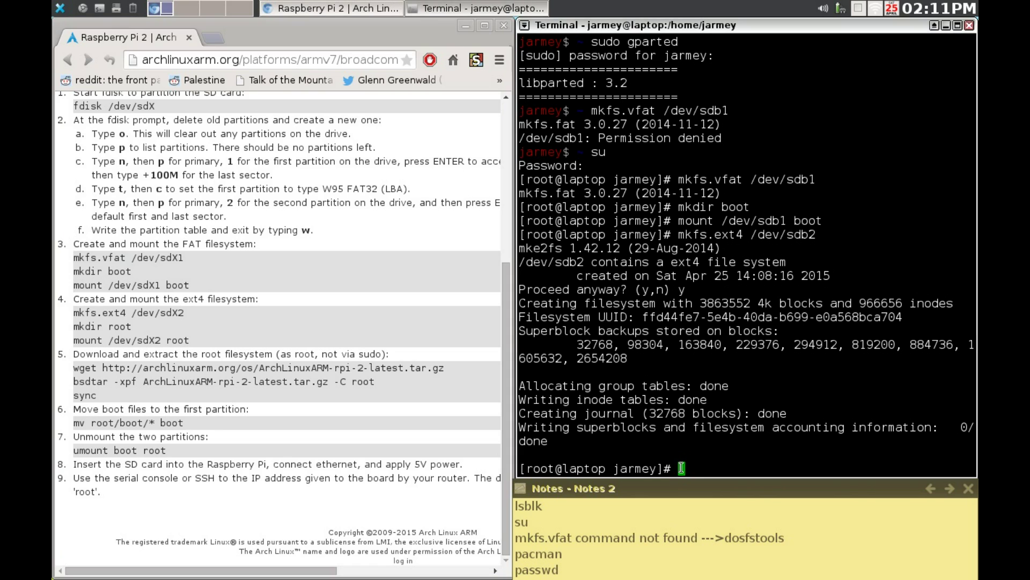
type("mkdir root")
key("Return")
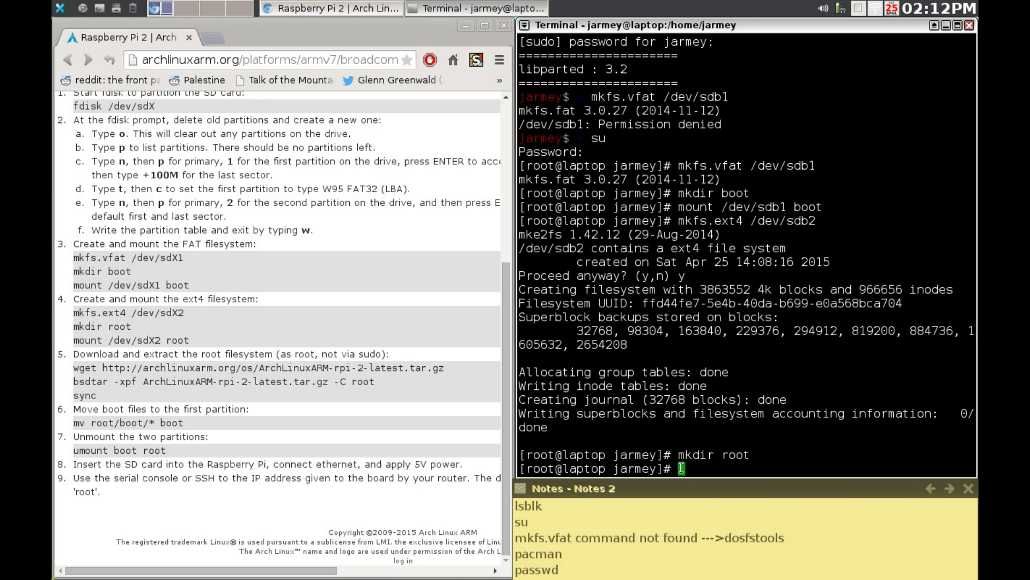
type("m")
type("ount /")
type("dev/sd")
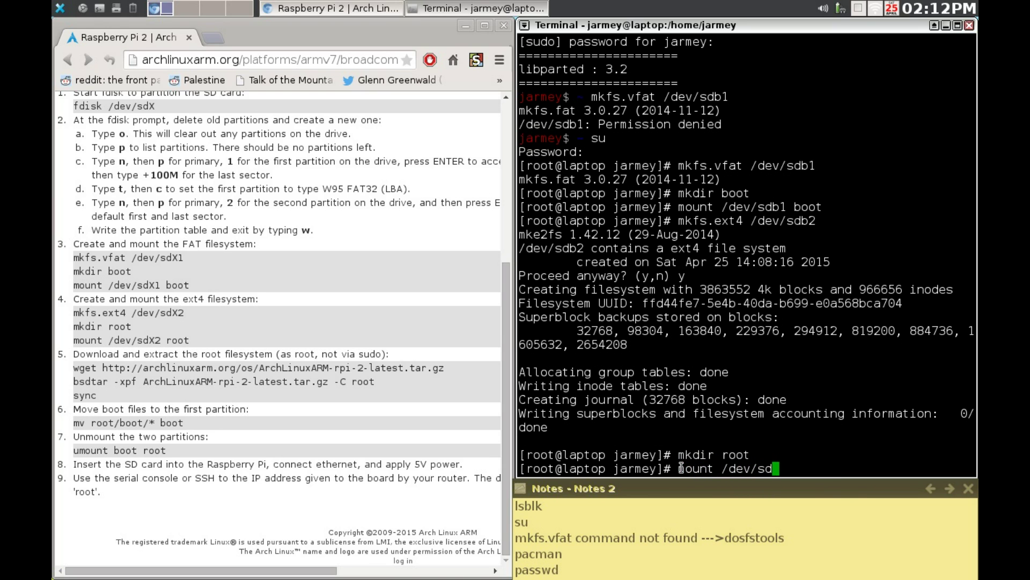
type("b2")
type(" r")
type("oot")
Run mount /dev/sdb2 root and select the guide's wget download line.
key("Return")
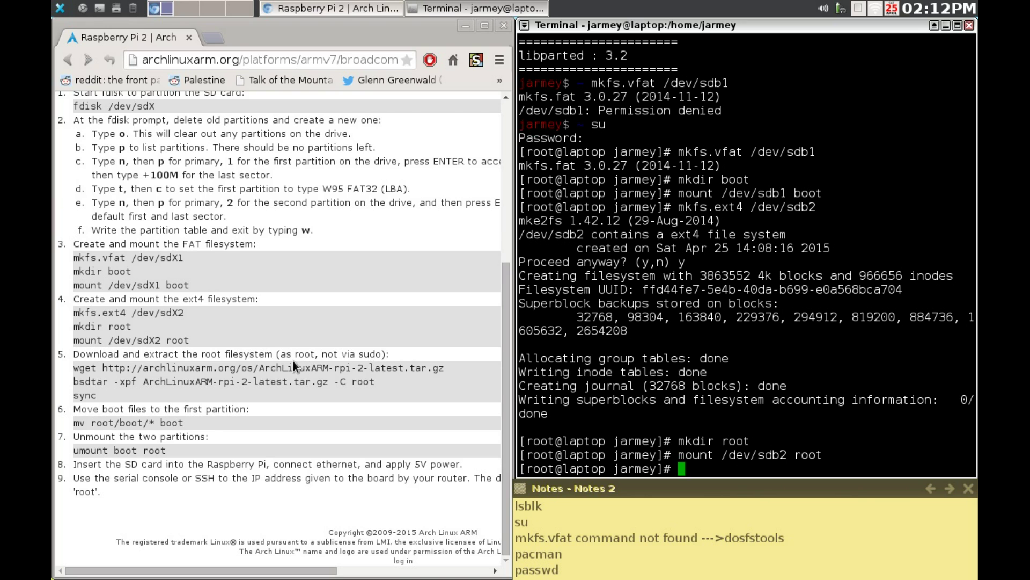
left_click_drag(75, 369, 277, 375)
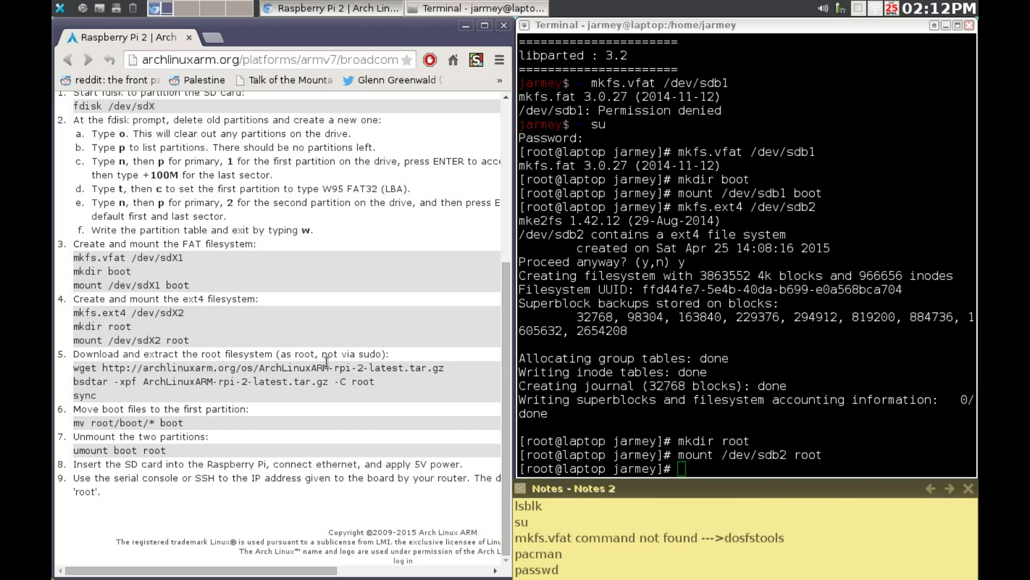
left_click_drag(277, 376, 450, 367)
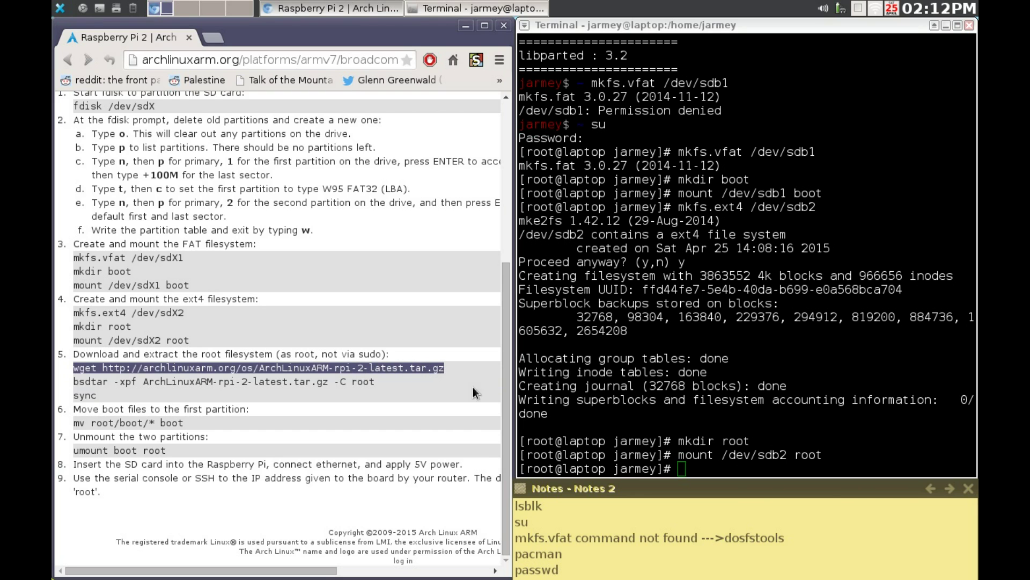
left_click(657, 466)
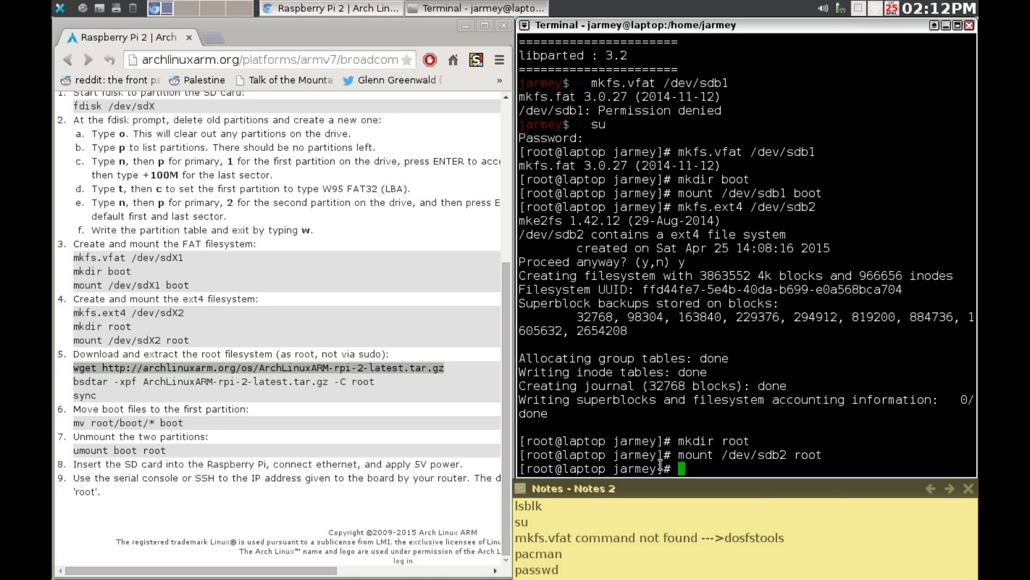
Select the bsdtar extraction command in the install guide.
left_click(415, 390)
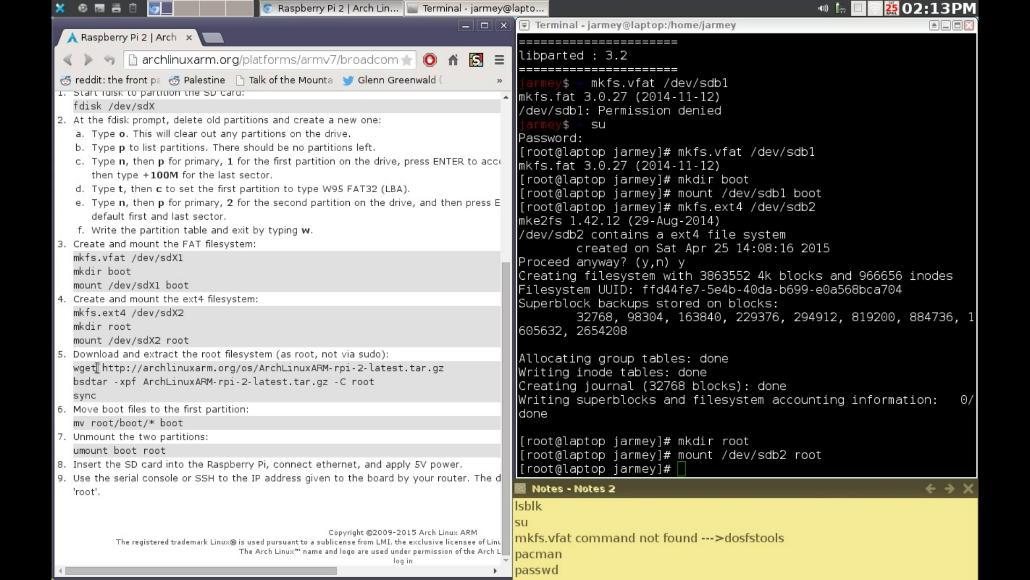
left_click_drag(98, 368, 72, 369)
left_click(84, 369)
left_click_drag(75, 381, 382, 379)
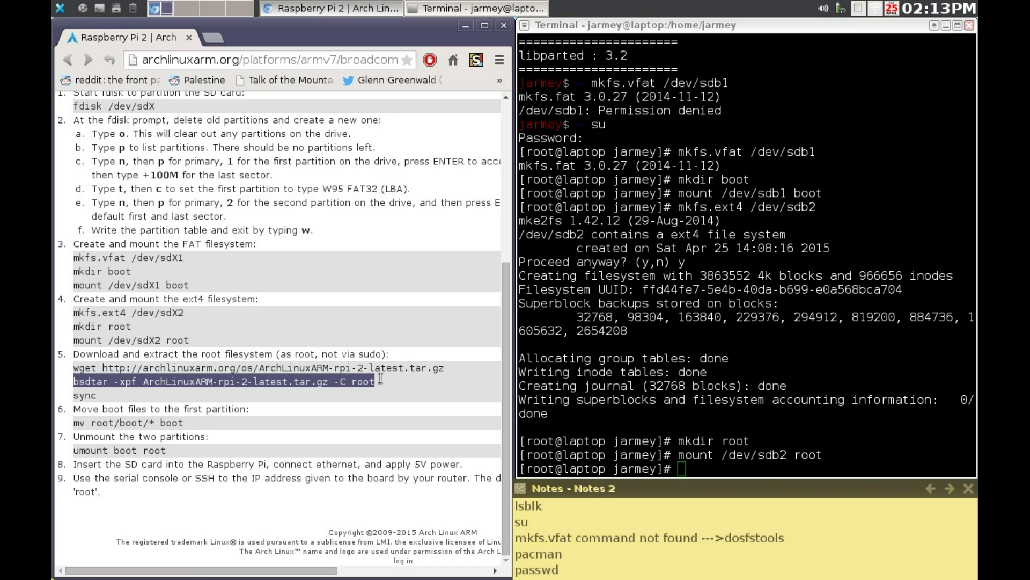
Extract the Arch Linux ARM archive into root using the guide's bsdtar command, then run sync.
right_click(354, 382)
left_click(370, 392)
left_click(682, 461)
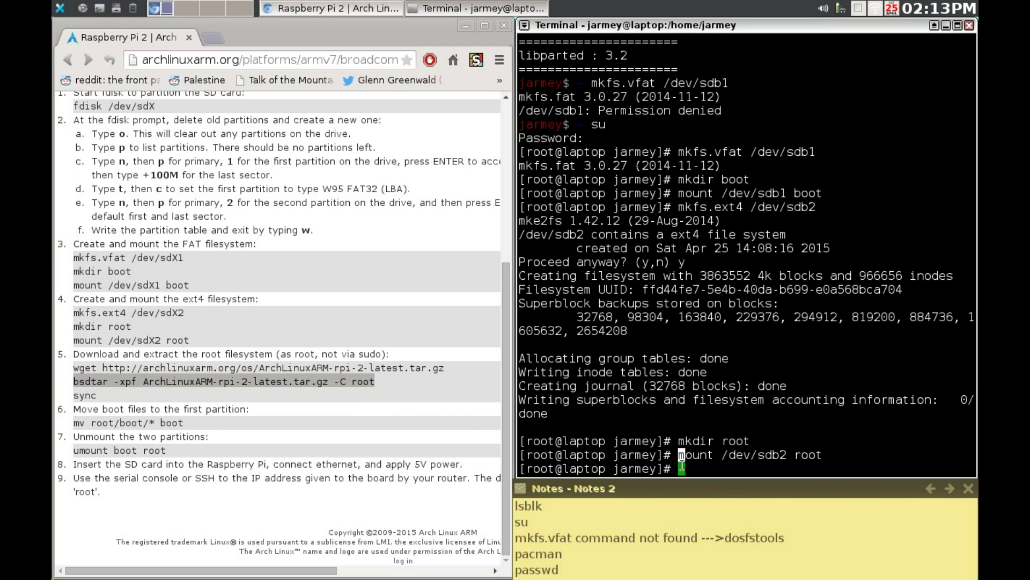
right_click(682, 467)
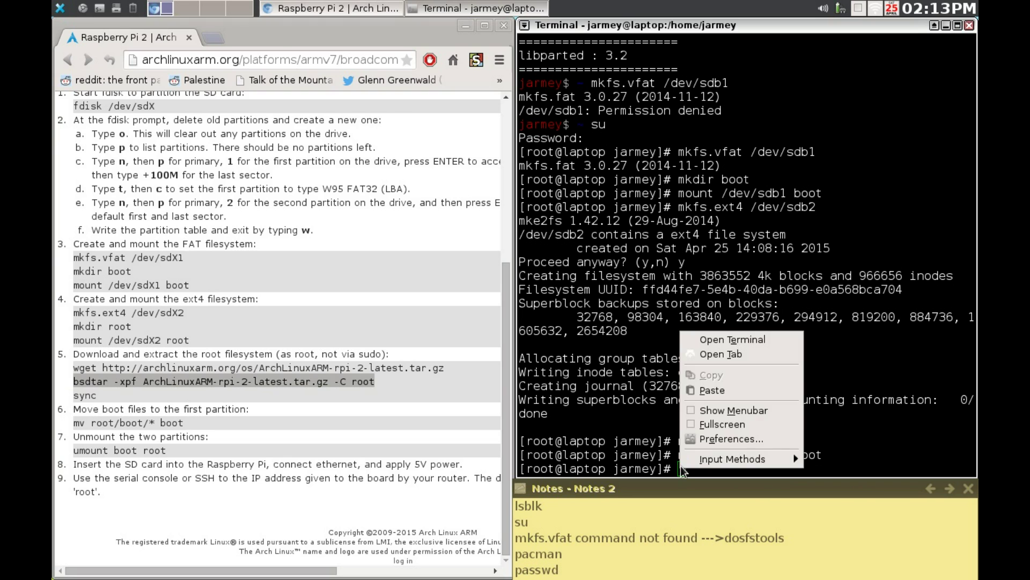
left_click(702, 398)
key("Return")
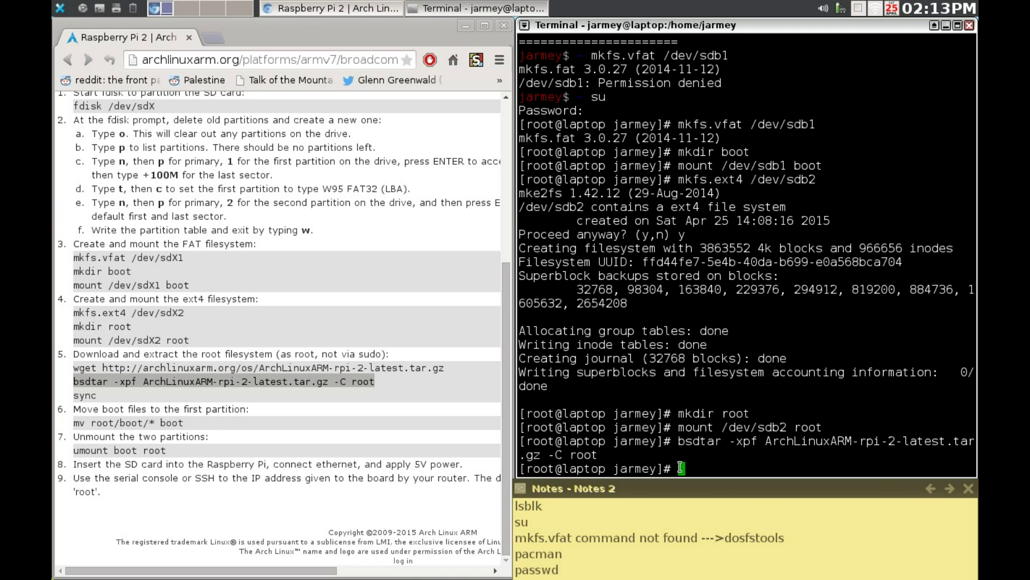
type("s")
type("ync")
key("Return")
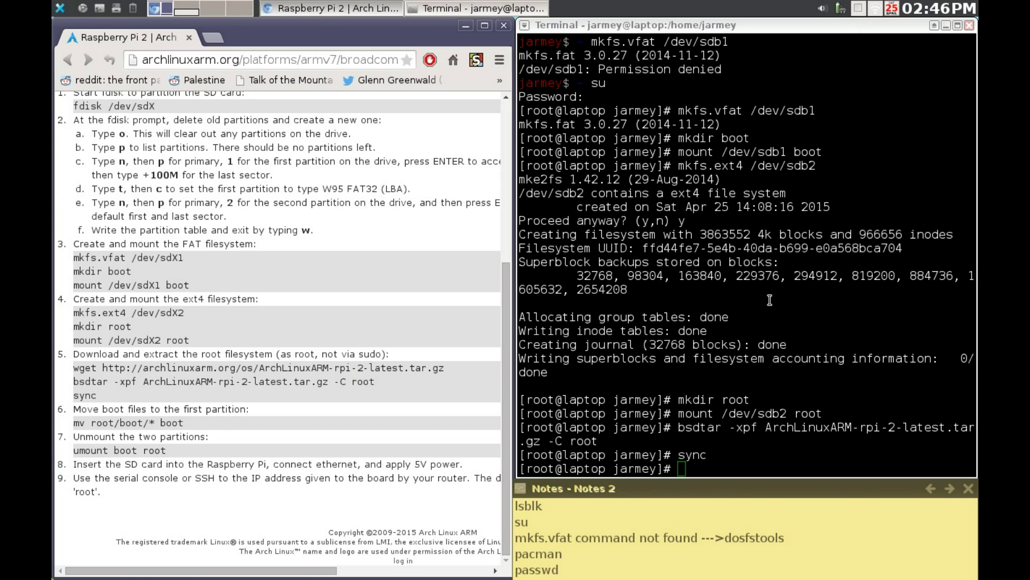
Move all files from root/boot onto the boot partition with mv root/boot/* boot.
left_click(682, 469)
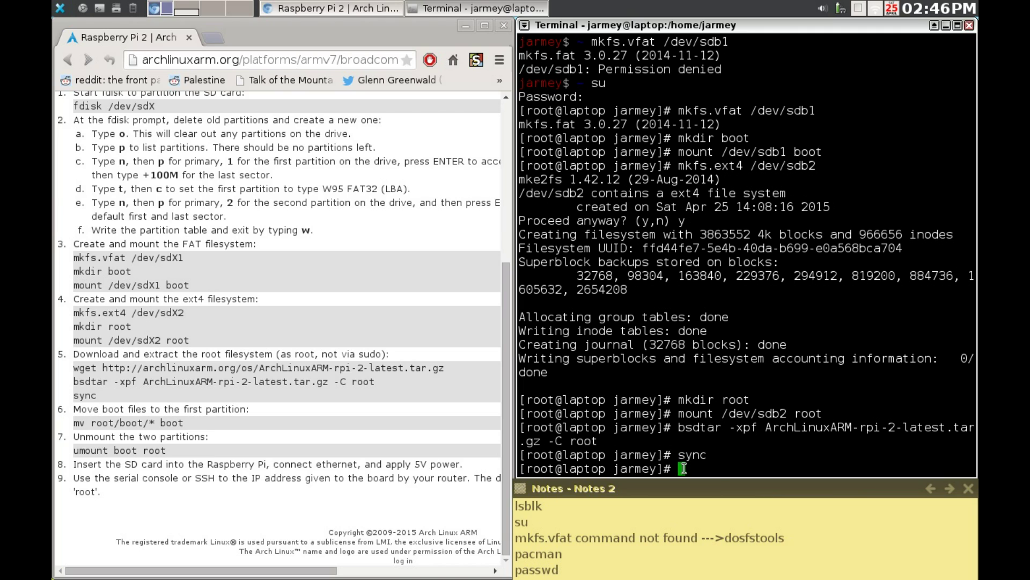
type("mv ")
type("r")
type("oot/")
type("boot/*")
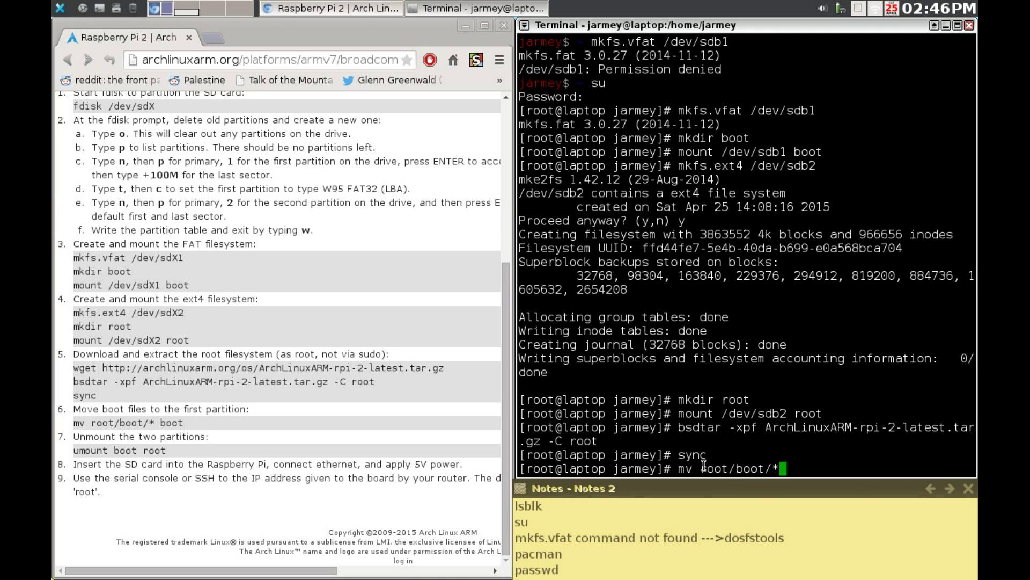
type(" boot")
key("Return")
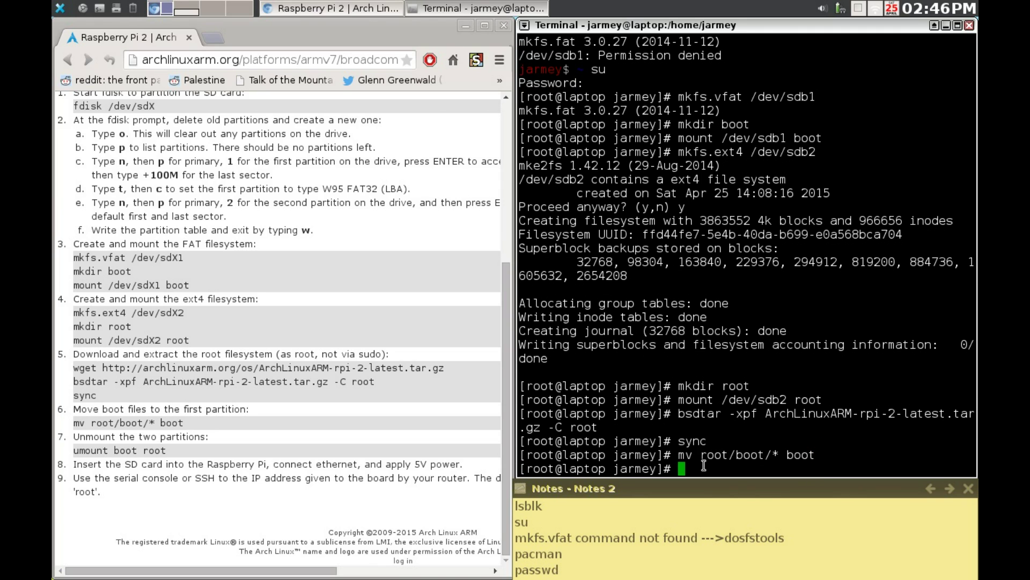
type("umount r")
type("oot ")
type("boot")
Unmount the SD card's root and boot partitions with umount root boot.
key("Return")
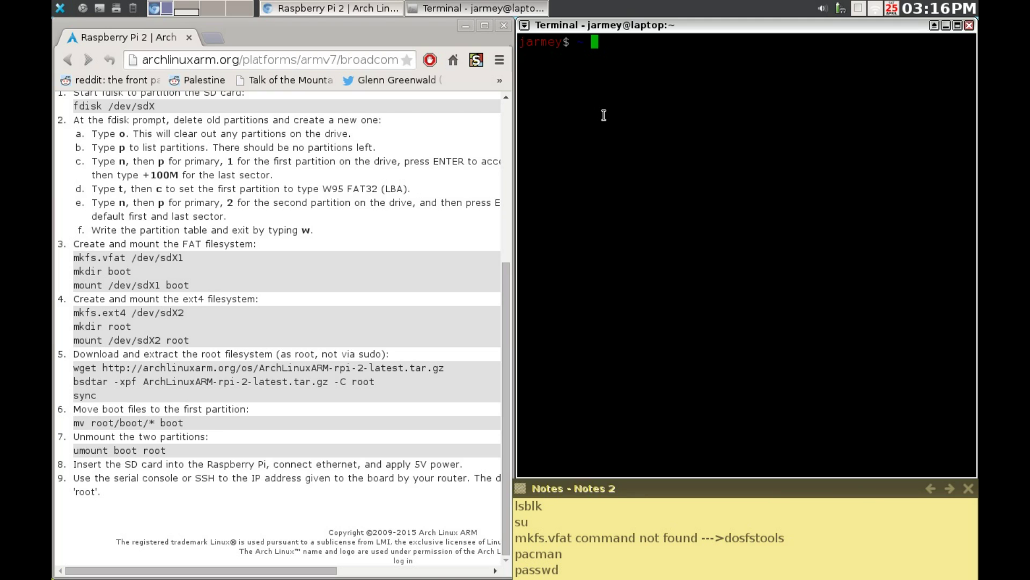
type("s")
type("sh r")
type("oot@")
type("1")
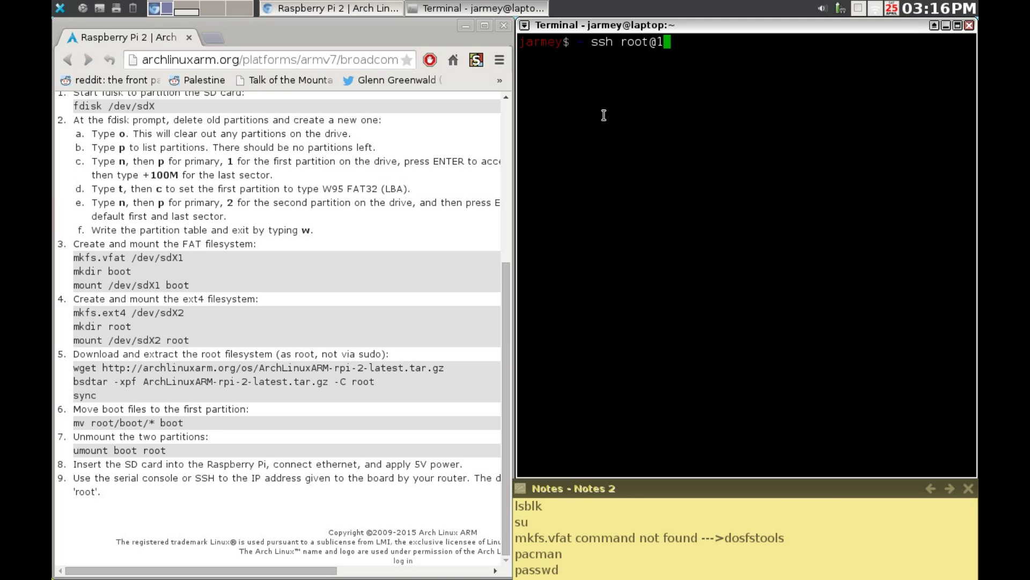
type("92.168.1.16")
key("Return")
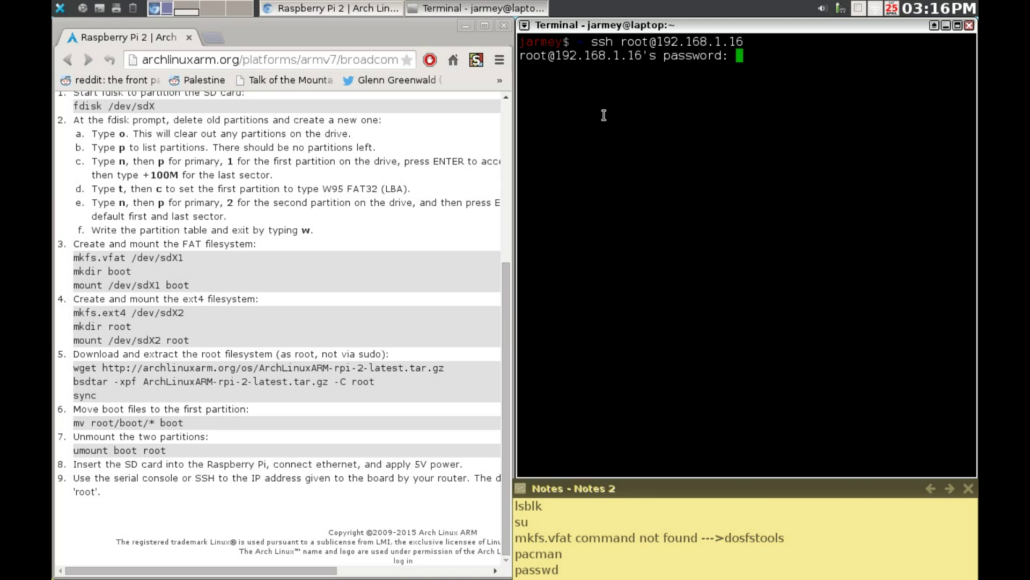
key("Return")
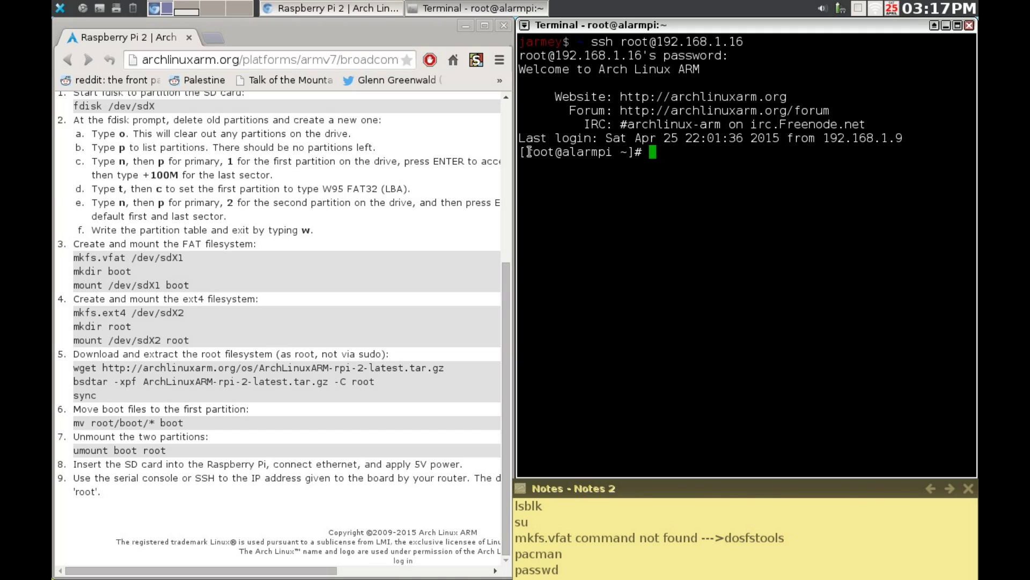
type("ld")
List the home directory, then cd to / and list the Pi's top-level directories.
key("BackSpace")
key("BackSpace")
type("ls")
key("Return")
type("c")
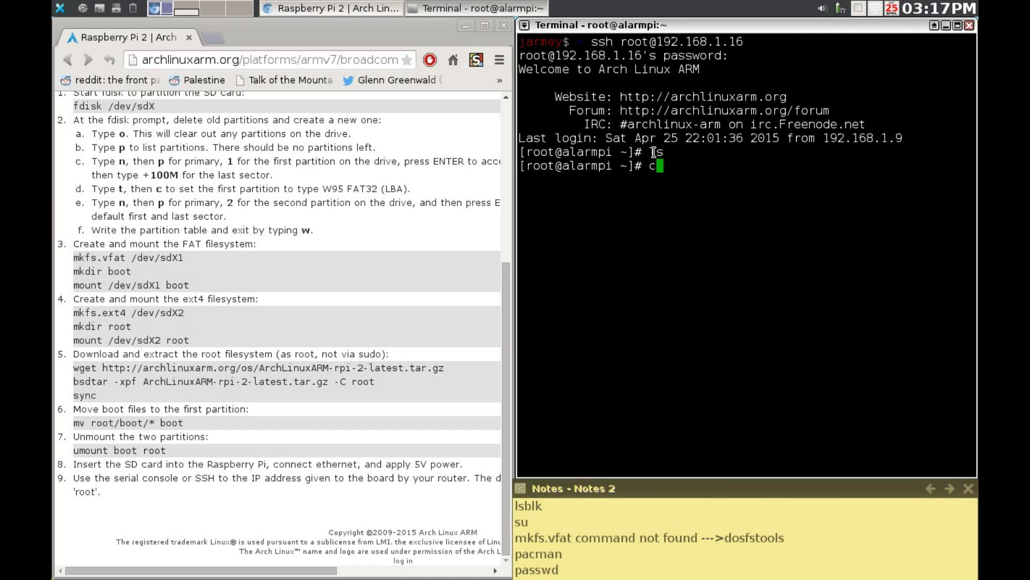
type("d /")
key("Return")
type("l")
type("s")
key("Return")
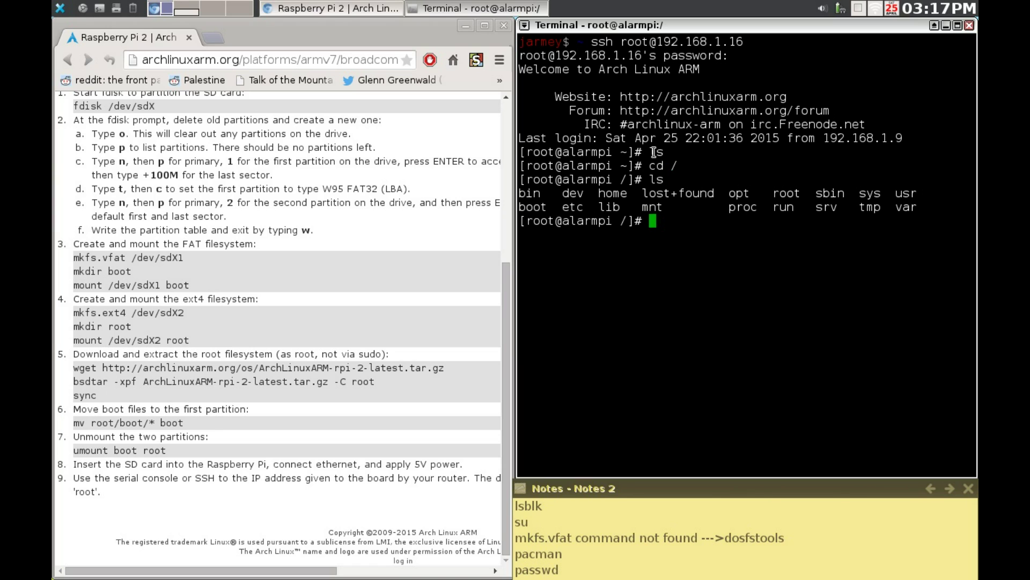